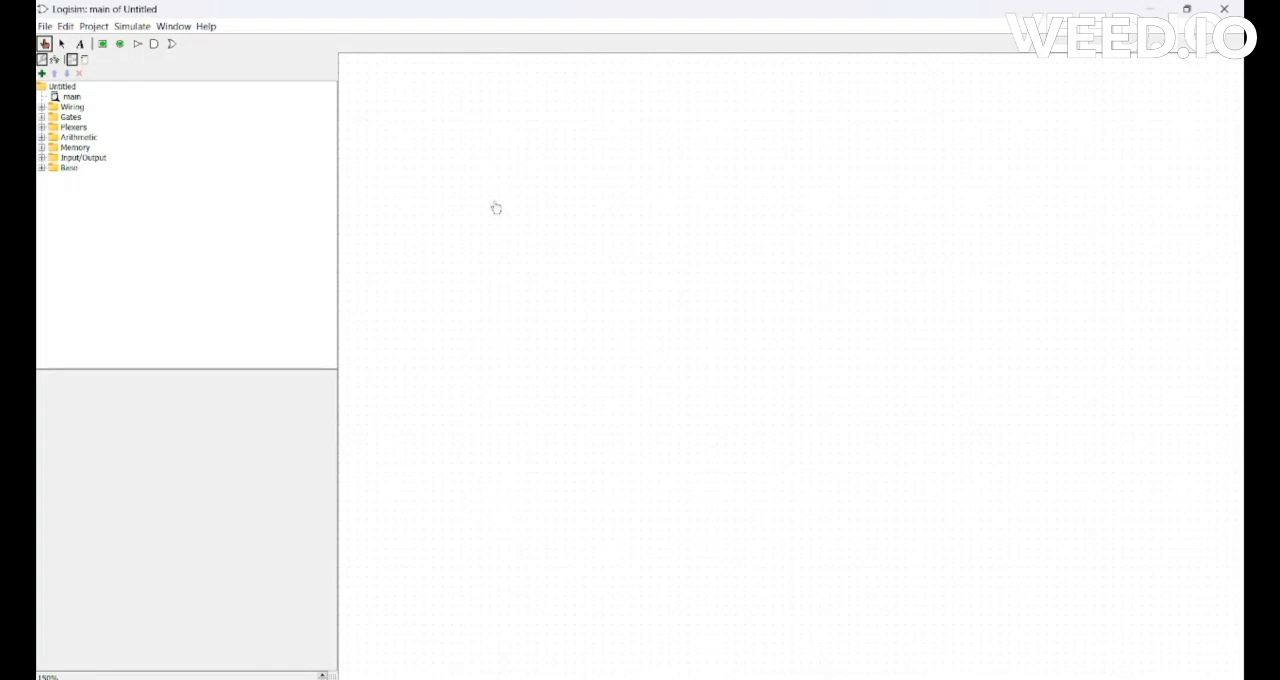
Place eight AND gates in an evenly spaced vertical column on the canvas.
{"action": "left_click", "coordinate": [154, 43]}
{"action": "left_click", "coordinate": [745, 91]}
{"action": "left_click", "coordinate": [745, 148]}
{"action": "left_click", "coordinate": [745, 205]}
{"action": "left_click", "coordinate": [745, 262]}
{"action": "left_click", "coordinate": [745, 319]}
{"action": "left_click", "coordinate": [745, 376]}
{"action": "left_click", "coordinate": [745, 433]}
{"action": "left_click", "coordinate": [745, 490]}
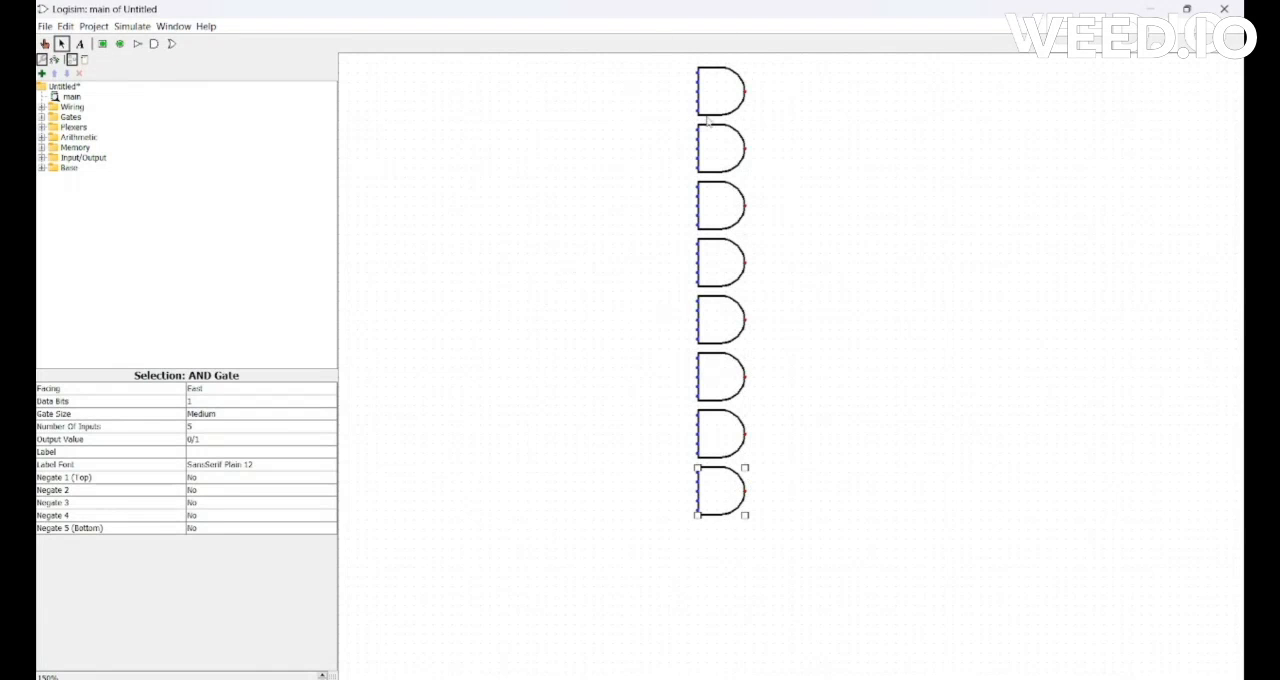
Set the number of inputs to 4 on each of the AND gates in the column.
{"action": "left_click", "coordinate": [733, 93]}
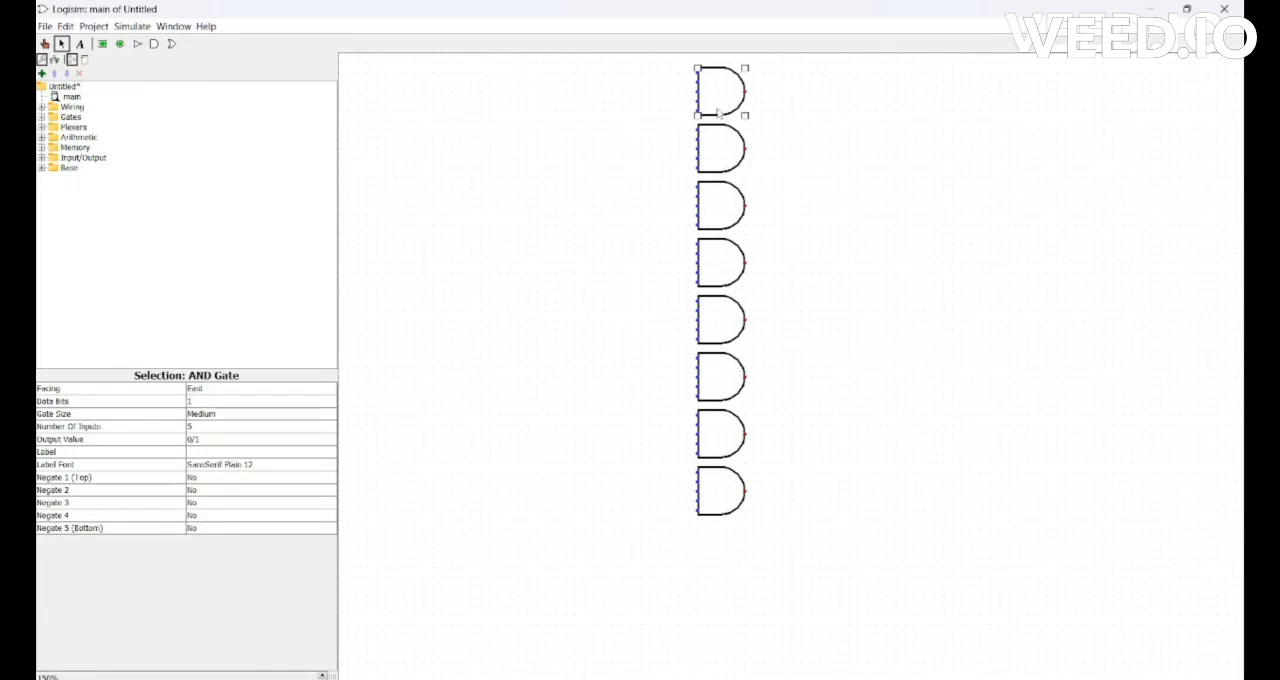
{"action": "left_click", "coordinate": [225, 428]}
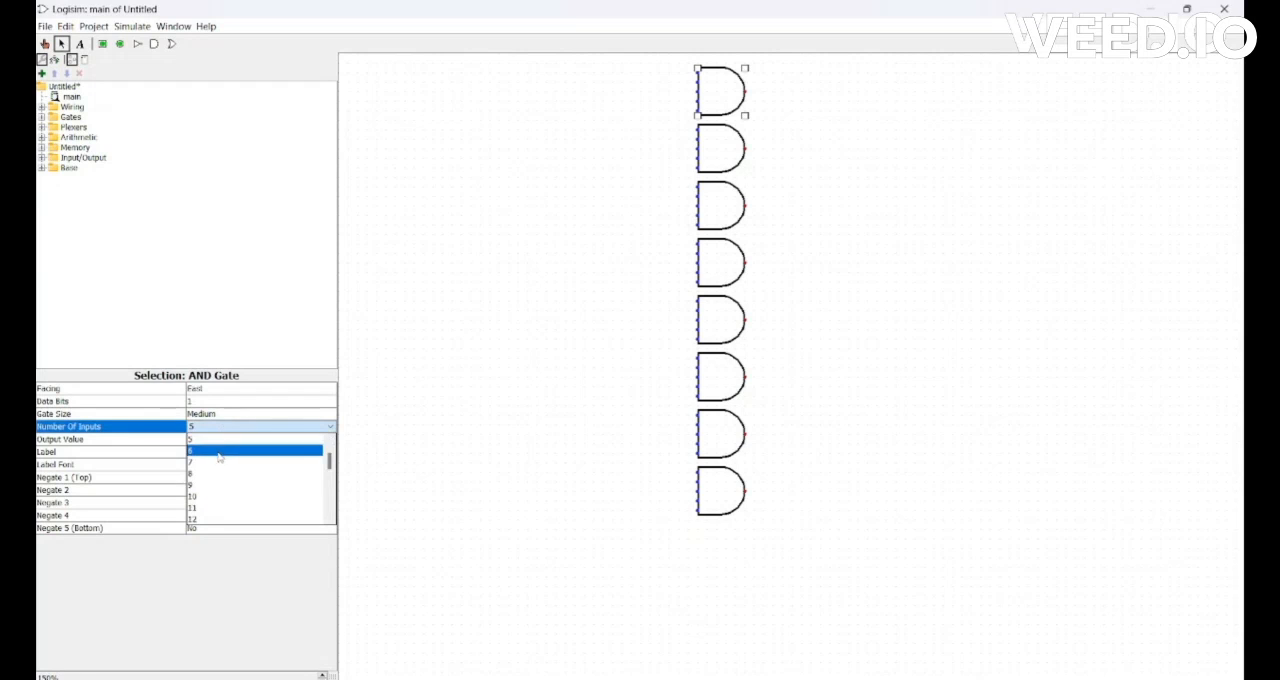
{"action": "left_click", "coordinate": [205, 462]}
{"action": "left_click", "coordinate": [720, 150]}
{"action": "left_click", "coordinate": [225, 428]}
{"action": "left_click", "coordinate": [208, 464]}
{"action": "left_click", "coordinate": [720, 206]}
{"action": "left_click", "coordinate": [225, 428]}
{"action": "left_click", "coordinate": [206, 464]}
{"action": "left_click", "coordinate": [720, 263]}
{"action": "left_click", "coordinate": [225, 428]}
{"action": "left_click", "coordinate": [206, 464]}
{"action": "left_click", "coordinate": [720, 320]}
{"action": "left_click", "coordinate": [225, 428]}
{"action": "left_click", "coordinate": [206, 464]}
{"action": "left_click", "coordinate": [726, 431]}
{"action": "left_click", "coordinate": [225, 428]}
{"action": "left_click", "coordinate": [206, 464]}
{"action": "left_click", "coordinate": [718, 498]}
{"action": "left_click", "coordinate": [225, 428]}
{"action": "left_click", "coordinate": [206, 464]}
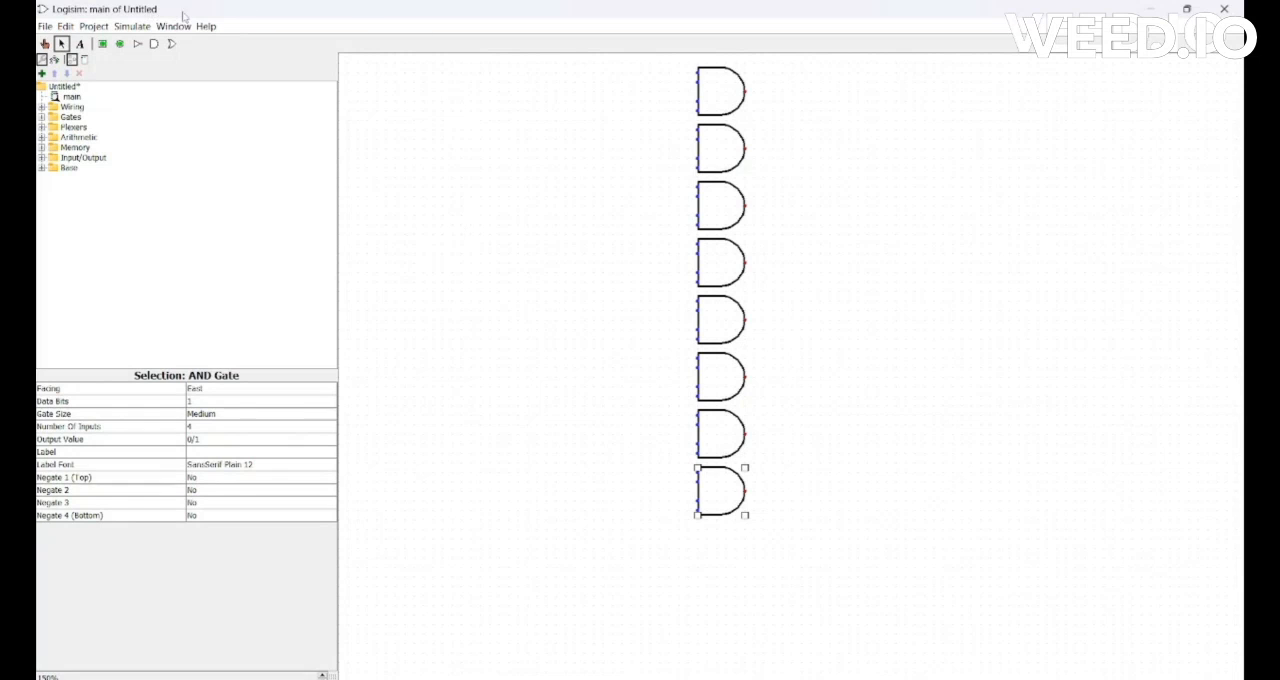
Place three input pins in a widely spaced column to the left of the AND gates.
{"action": "left_click", "coordinate": [102, 44]}
{"action": "left_click", "coordinate": [414, 120]}
{"action": "left_click", "coordinate": [102, 44]}
{"action": "left_click", "coordinate": [414, 234]}
{"action": "left_click", "coordinate": [102, 44]}
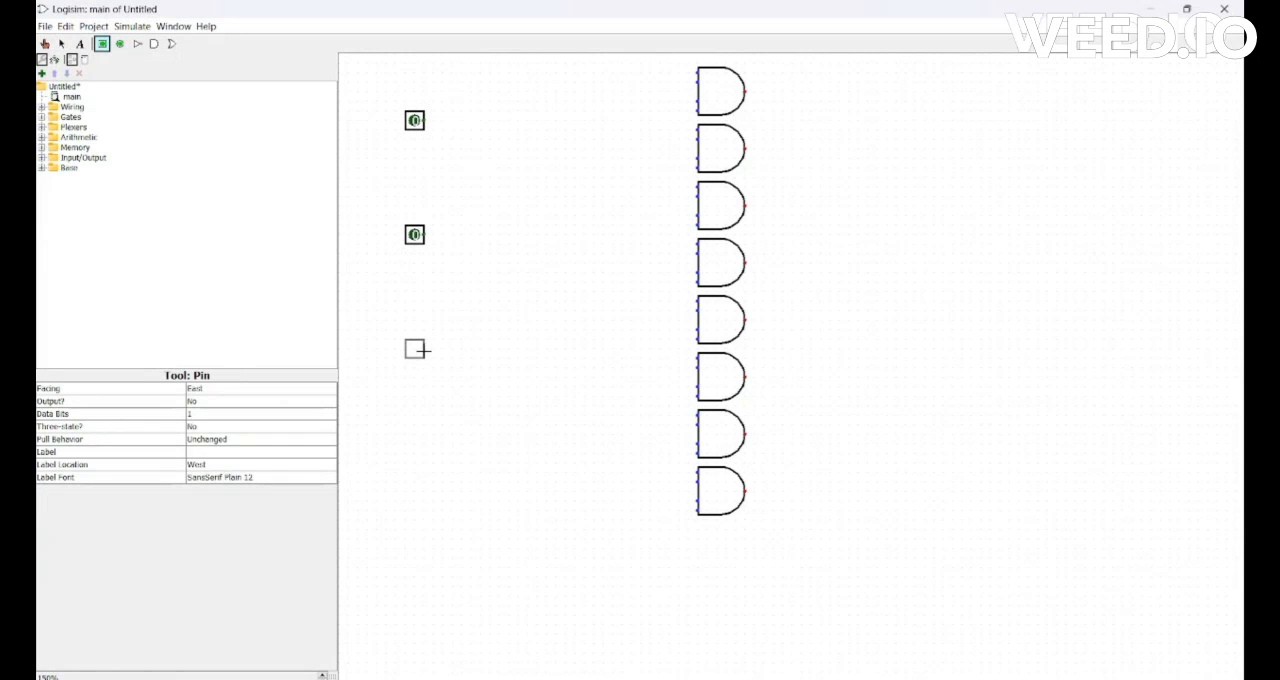
{"action": "left_click", "coordinate": [414, 349]}
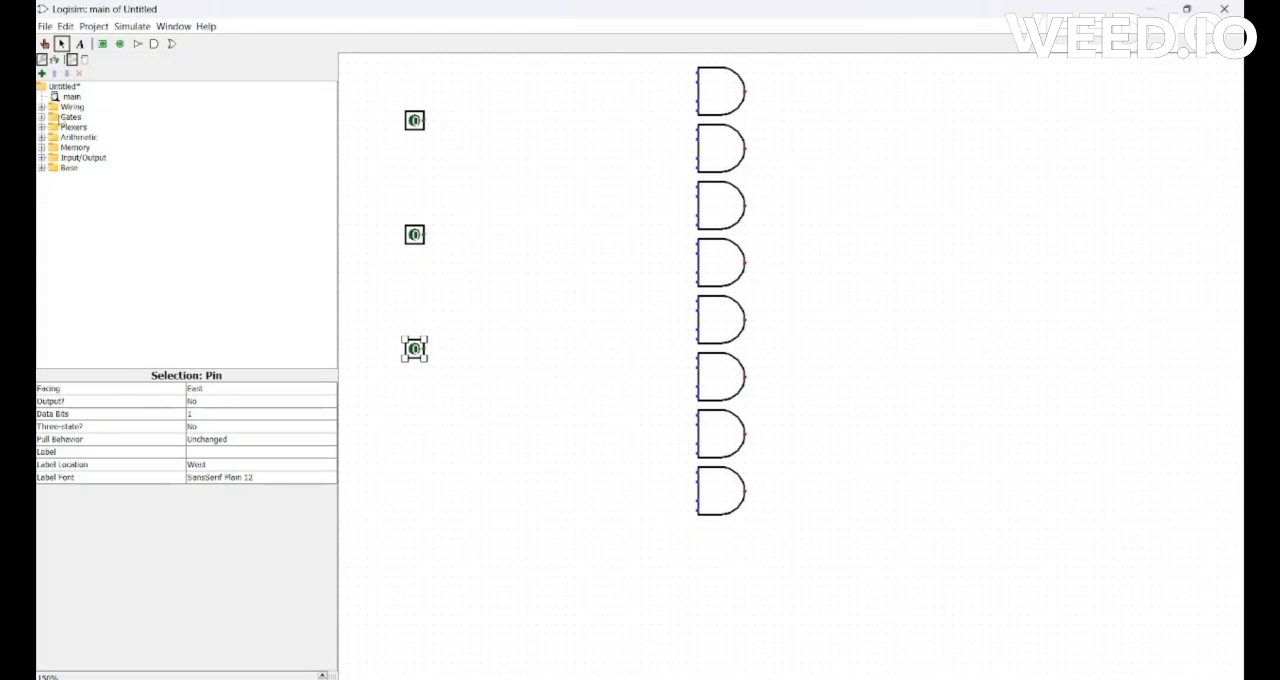
Place three more input pins closely stacked below the first three, lower than the AND gate column.
{"action": "left_click", "coordinate": [102, 44]}
{"action": "left_click", "coordinate": [424, 557]}
{"action": "left_click", "coordinate": [424, 586]}
{"action": "left_click", "coordinate": [102, 44]}
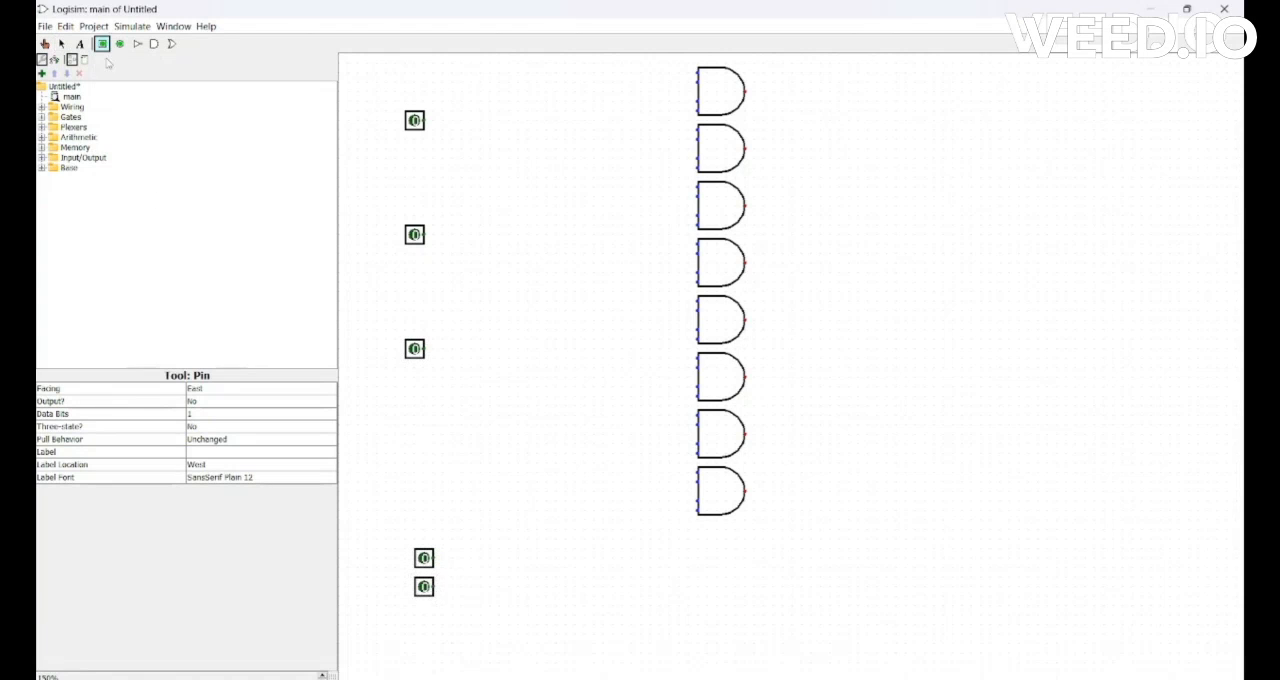
{"action": "left_click", "coordinate": [424, 615]}
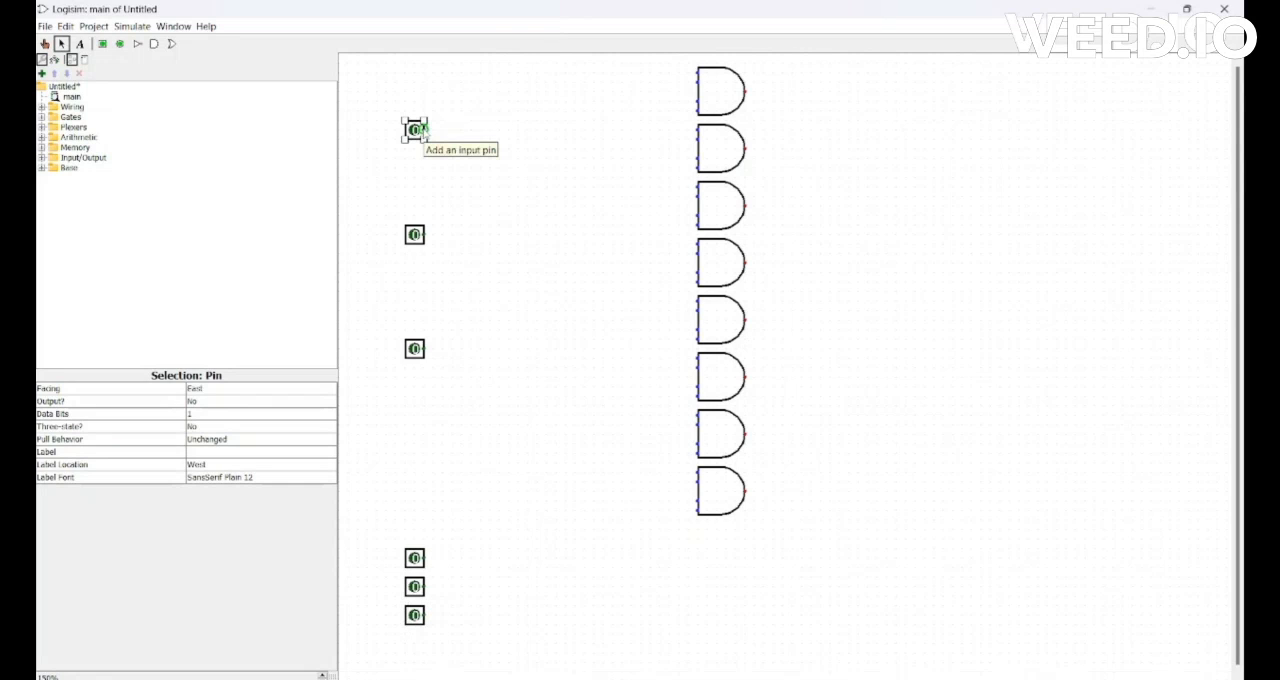
Wire the uppermost input pin to the first input of the upper three AND gates.
{"action": "left_click_drag", "start_coordinate": [424, 129], "coordinate": [697, 129]}
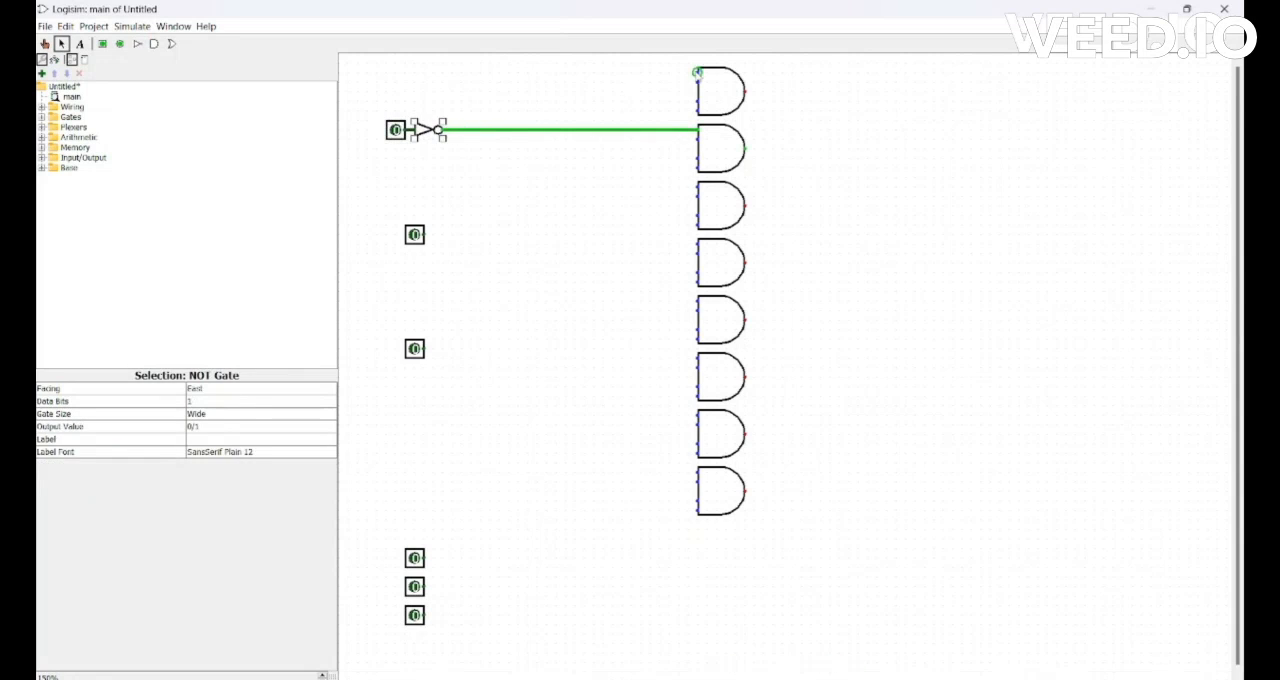
{"action": "left_click_drag", "start_coordinate": [698, 73], "coordinate": [452, 129]}
{"action": "left_click_drag", "start_coordinate": [698, 187], "coordinate": [452, 129]}
Wire the second pin to the first input of the fourth AND gate and the third pin to those of the lower four.
{"action": "left_click_drag", "start_coordinate": [414, 235], "coordinate": [698, 244]}
{"action": "mouse_move", "coordinate": [414, 349]}
{"action": "left_mouse_down"}
{"action": "mouse_move", "coordinate": [395, 358]}
{"action": "mouse_move", "coordinate": [698, 358]}
{"action": "left_mouse_up"}
{"action": "mouse_move", "coordinate": [698, 301]}
{"action": "left_mouse_down"}
{"action": "mouse_move", "coordinate": [443, 322]}
{"action": "mouse_move", "coordinate": [424, 358]}
{"action": "left_mouse_up"}
{"action": "left_click_drag", "start_coordinate": [424, 358], "coordinate": [698, 415]}
{"action": "left_click_drag", "start_coordinate": [424, 415], "coordinate": [698, 472]}
Shift the three stacked lower input pins one grid step to the right.
{"action": "mouse_move", "coordinate": [414, 558]}
{"action": "left_mouse_down"}
{"action": "mouse_move", "coordinate": [395, 558]}
{"action": "mouse_move", "coordinate": [395, 587]}
{"action": "mouse_move", "coordinate": [424, 558]}
{"action": "left_mouse_up"}
{"action": "left_click_drag", "start_coordinate": [395, 587], "coordinate": [424, 587]}
{"action": "left_click_drag", "start_coordinate": [414, 615], "coordinate": [424, 615]}
Add a NOT gate after the uppermost pin and a row of three north-facing NOT gates beneath the AND gate column, right of the lower pins.
{"action": "left_click", "coordinate": [138, 44]}
{"action": "left_click", "coordinate": [509, 558]}
{"action": "left_click", "coordinate": [566, 558]}
{"action": "left_click", "coordinate": [642, 558]}
{"action": "left_click", "coordinate": [495, 558]}
{"action": "key", "text": "Up"}
{"action": "left_click", "coordinate": [552, 558]}
{"action": "key", "text": "Up"}
{"action": "left_click", "coordinate": [637, 562]}
{"action": "key", "text": "Up"}
{"action": "left_click_drag", "start_coordinate": [510, 584], "coordinate": [500, 556]}
{"action": "left_click_drag", "start_coordinate": [642, 579], "coordinate": [642, 550]}
{"action": "left_click_drag", "start_coordinate": [566, 577], "coordinate": [575, 548]}
{"action": "left_click_drag", "start_coordinate": [500, 548], "coordinate": [509, 548]}
Move the three lower pins down and wire each one to the input of its own north-facing NOT gate.
{"action": "left_click_drag", "start_coordinate": [424, 616], "coordinate": [424, 635]}
{"action": "left_click_drag", "start_coordinate": [424, 587], "coordinate": [424, 606]}
{"action": "left_click_drag", "start_coordinate": [423, 551], "coordinate": [423, 569]}
{"action": "left_click_drag", "start_coordinate": [434, 577], "coordinate": [509, 558]}
{"action": "left_click_drag", "start_coordinate": [434, 606], "coordinate": [575, 558]}
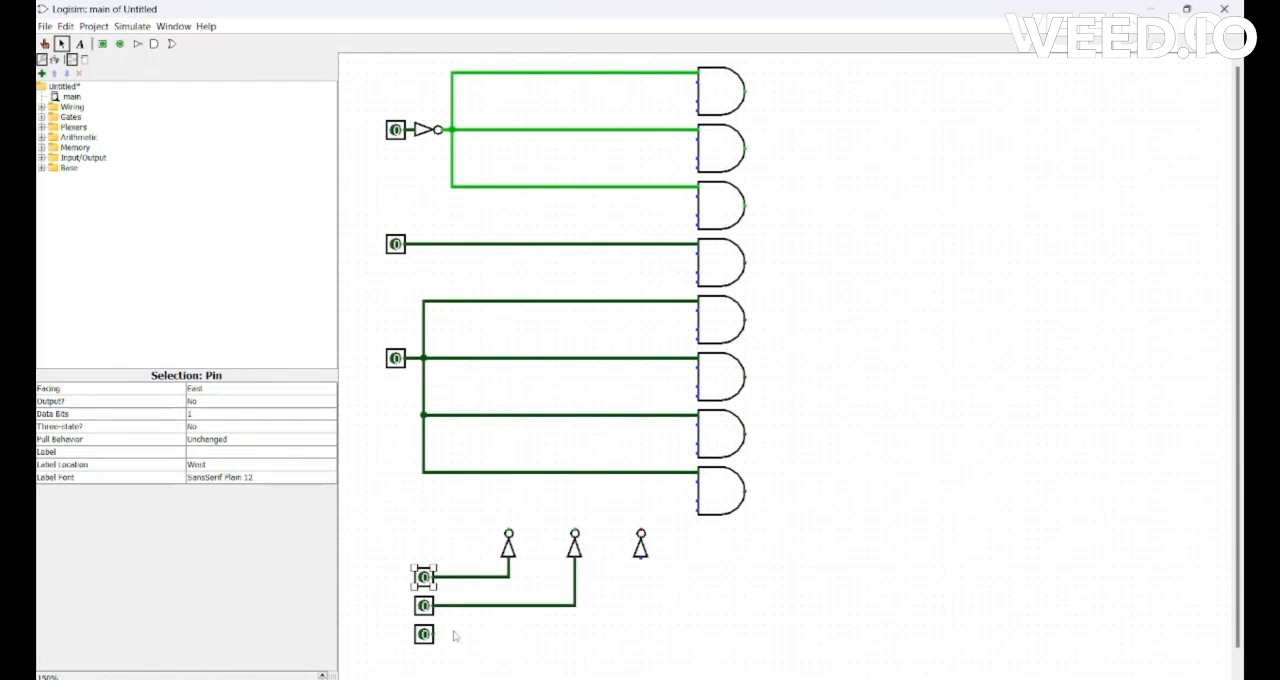
{"action": "left_click_drag", "start_coordinate": [434, 634], "coordinate": [641, 558]}
Wire the output of the first north-facing NOT gate to the second input of the upper four AND gates.
{"action": "left_click_drag", "start_coordinate": [509, 530], "coordinate": [698, 82]}
{"action": "left_click_drag", "start_coordinate": [509, 139], "coordinate": [698, 139]}
{"action": "left_click_drag", "start_coordinate": [509, 196], "coordinate": [698, 196]}
{"action": "left_click_drag", "start_coordinate": [509, 253], "coordinate": [698, 253]}
Branch the first lower pin's uninverted line to the second input of the lower four AND gates.
{"action": "left_click_drag", "start_coordinate": [471, 577], "coordinate": [698, 311]}
{"action": "left_click_drag", "start_coordinate": [471, 368], "coordinate": [698, 368]}
{"action": "left_click_drag", "start_coordinate": [471, 425], "coordinate": [698, 425]}
{"action": "left_click_drag", "start_coordinate": [471, 482], "coordinate": [698, 482]}
Wire the second lower pin to the third AND inputs, inverted for gates 1, 2, 5 and 6 and direct for gates 3, 4, 7 and 8.
{"action": "left_click_drag", "start_coordinate": [575, 530], "coordinate": [700, 101]}
{"action": "left_click_drag", "start_coordinate": [575, 158], "coordinate": [698, 158]}
{"action": "left_click_drag", "start_coordinate": [537, 605], "coordinate": [698, 215]}
{"action": "left_click_drag", "start_coordinate": [537, 272], "coordinate": [698, 272]}
{"action": "left_click_drag", "start_coordinate": [575, 328], "coordinate": [698, 328]}
{"action": "left_click_drag", "start_coordinate": [575, 385], "coordinate": [698, 385]}
{"action": "left_click_drag", "start_coordinate": [537, 443], "coordinate": [698, 443]}
{"action": "left_click_drag", "start_coordinate": [537, 500], "coordinate": [698, 500]}
Wire the third lower pin to the fourth AND inputs, inverted for the odd-numbered gates and direct for the even-numbered gates.
{"action": "left_click_drag", "start_coordinate": [641, 530], "coordinate": [698, 111]}
{"action": "left_click_drag", "start_coordinate": [603, 634], "coordinate": [698, 168]}
{"action": "mouse_move", "coordinate": [698, 168]}
{"action": "left_mouse_down"}
{"action": "mouse_move", "coordinate": [627, 170]}
{"action": "mouse_move", "coordinate": [698, 168]}
{"action": "left_mouse_up"}
{"action": "left_click_drag", "start_coordinate": [641, 224], "coordinate": [698, 224]}
{"action": "left_click_drag", "start_coordinate": [603, 282], "coordinate": [698, 282]}
{"action": "left_click_drag", "start_coordinate": [641, 339], "coordinate": [698, 339]}
{"action": "left_click_drag", "start_coordinate": [603, 396], "coordinate": [698, 396]}
{"action": "left_click_drag", "start_coordinate": [641, 453], "coordinate": [698, 453]}
{"action": "left_click_drag", "start_coordinate": [603, 510], "coordinate": [698, 510]}
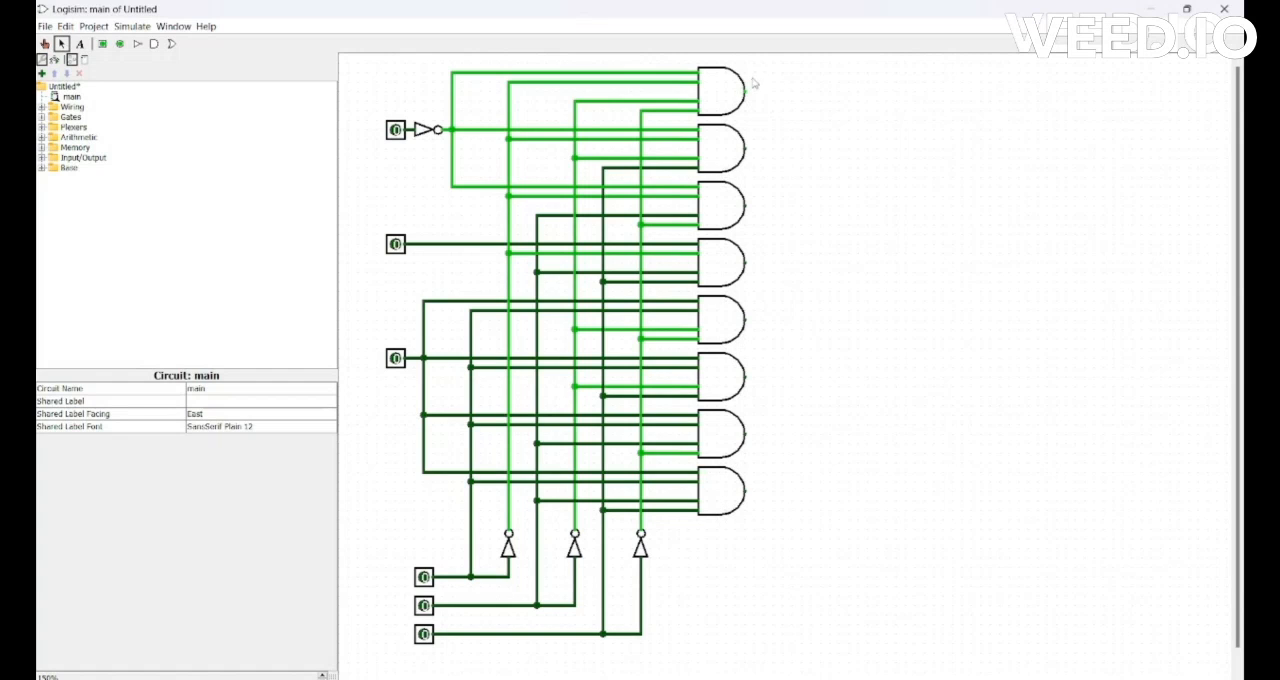
Place an OR gate with 8 inputs to the right of the AND gates, level with the column's middle.
{"action": "left_click", "coordinate": [172, 44]}
{"action": "left_click", "coordinate": [895, 271]}
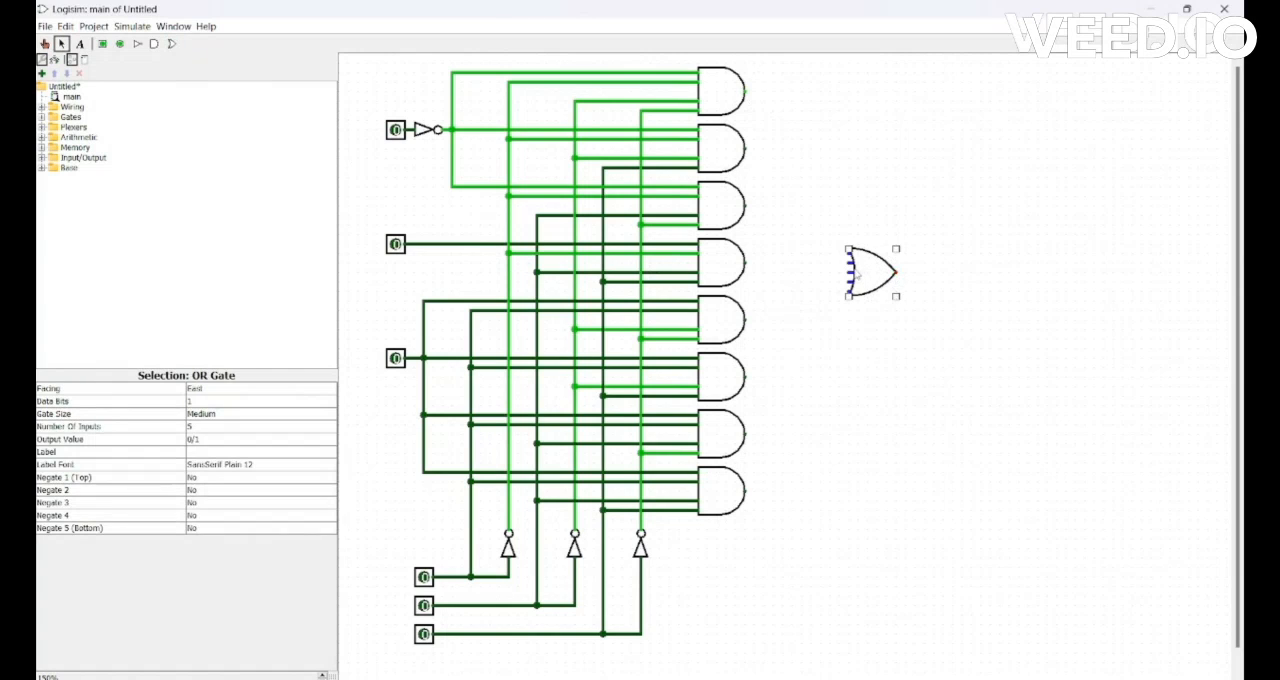
{"action": "left_click", "coordinate": [275, 432]}
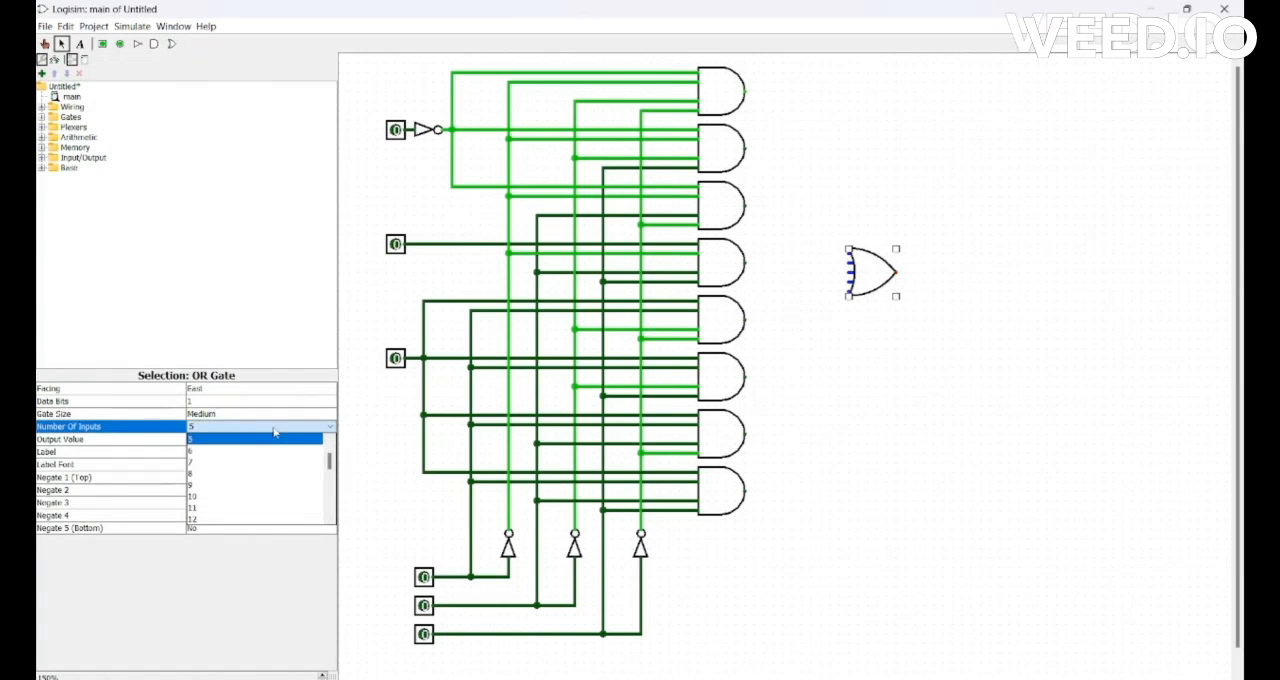
{"action": "left_click", "coordinate": [245, 474]}
{"action": "left_click_drag", "start_coordinate": [870, 270], "coordinate": [870, 289]}
Wire the outputs of all eight AND gates to the eight inputs of the OR gate.
{"action": "left_click_drag", "start_coordinate": [745, 262], "coordinate": [852, 282]}
{"action": "left_click_drag", "start_coordinate": [745, 319], "coordinate": [852, 297]}
{"action": "left_click_drag", "start_coordinate": [745, 205], "coordinate": [852, 268]}
{"action": "left_click_drag", "start_coordinate": [745, 148], "coordinate": [852, 262]}
{"action": "mouse_move", "coordinate": [745, 91]}
{"action": "left_mouse_down"}
{"action": "mouse_move", "coordinate": [792, 254]}
{"action": "mouse_move", "coordinate": [850, 252]}
{"action": "left_mouse_up"}
{"action": "mouse_move", "coordinate": [745, 376]}
{"action": "left_mouse_down"}
{"action": "mouse_move", "coordinate": [786, 330]}
{"action": "mouse_move", "coordinate": [852, 312]}
{"action": "left_mouse_up"}
{"action": "mouse_move", "coordinate": [745, 433]}
{"action": "left_mouse_down"}
{"action": "mouse_move", "coordinate": [820, 320]}
{"action": "mouse_move", "coordinate": [852, 319]}
{"action": "left_mouse_up"}
{"action": "left_click_drag", "start_coordinate": [745, 490], "coordinate": [852, 326]}
Extend a wire from the OR gate's output and attach an output pin to its end.
{"action": "left_click_drag", "start_coordinate": [896, 291], "coordinate": [935, 291]}
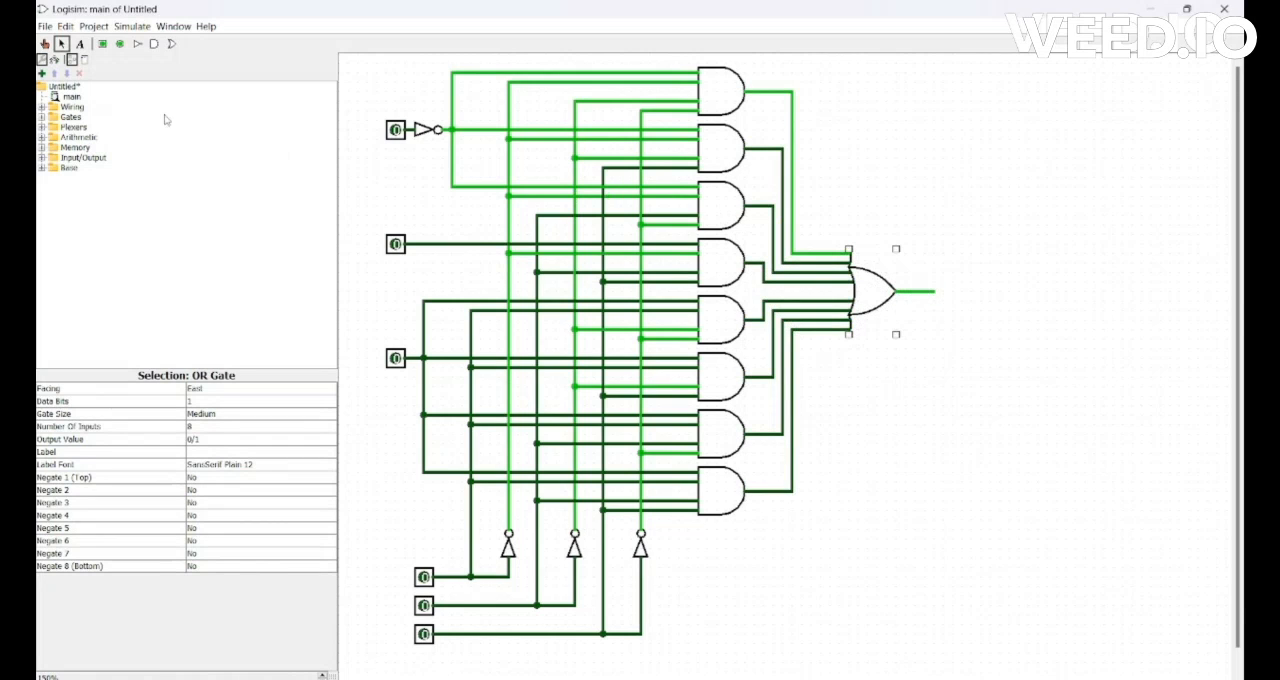
{"action": "left_click", "coordinate": [119, 44]}
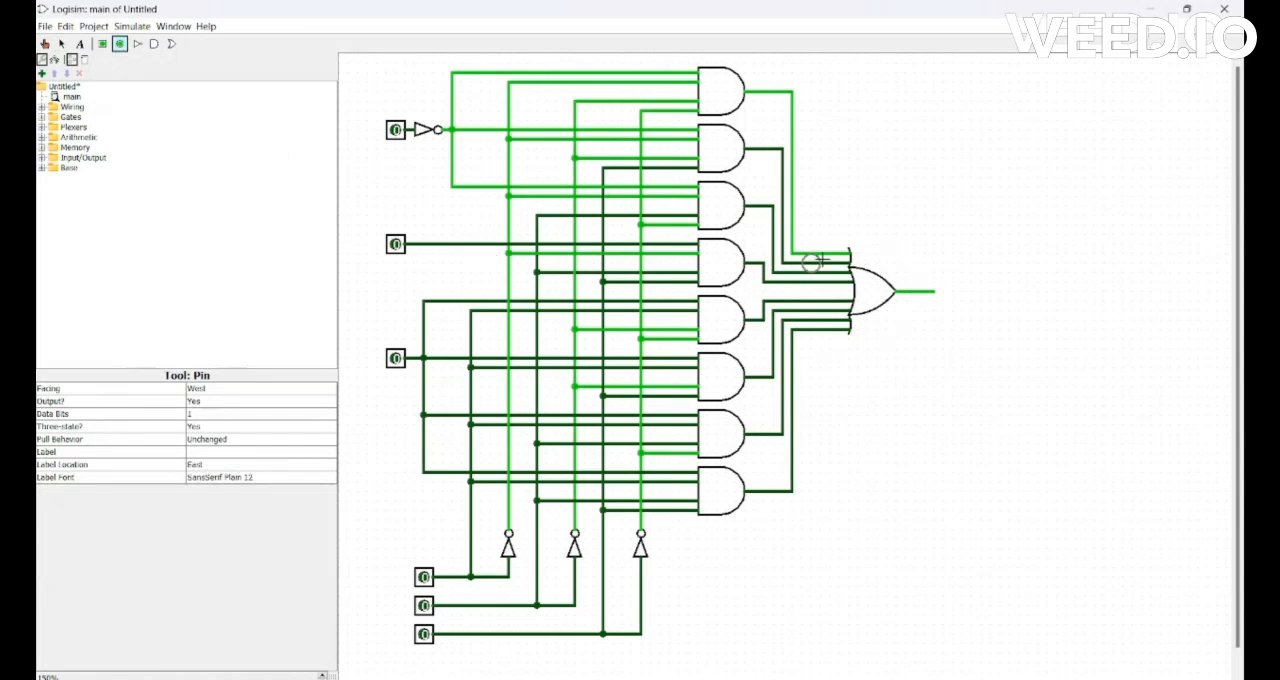
{"action": "left_click", "coordinate": [943, 291]}
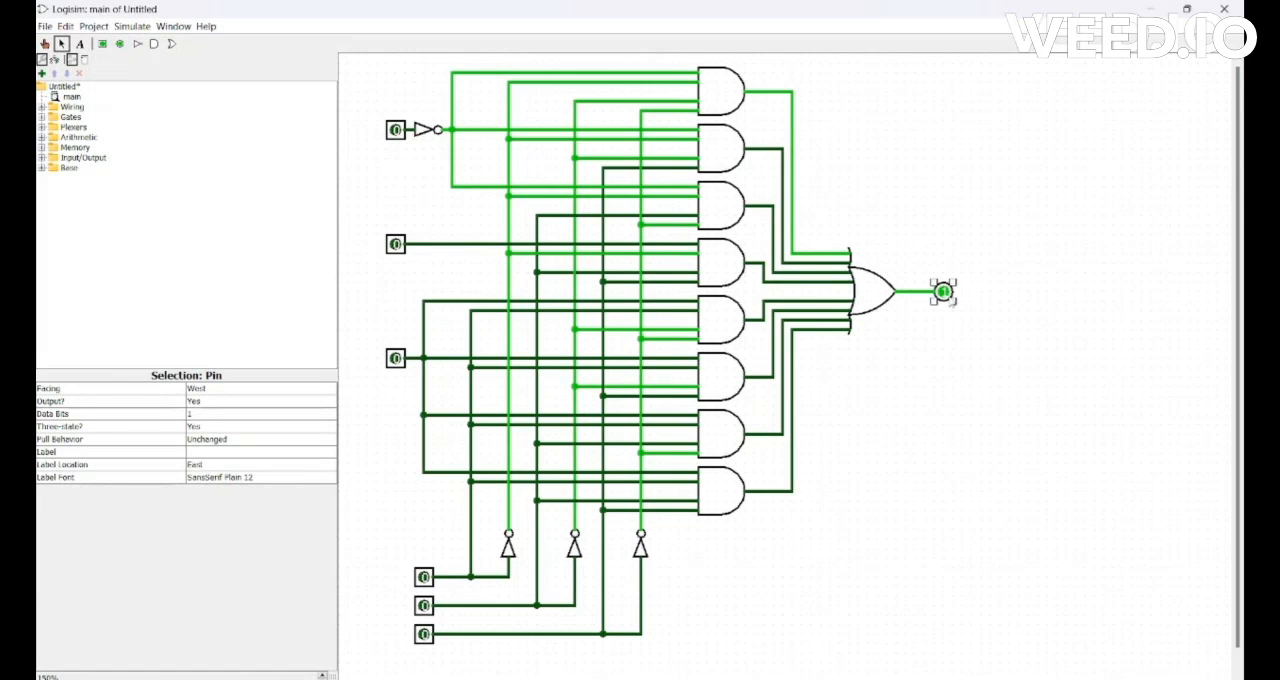
Label the three upper input pins D, 1 and 0 from top to bottom.
{"action": "left_click", "coordinate": [80, 44]}
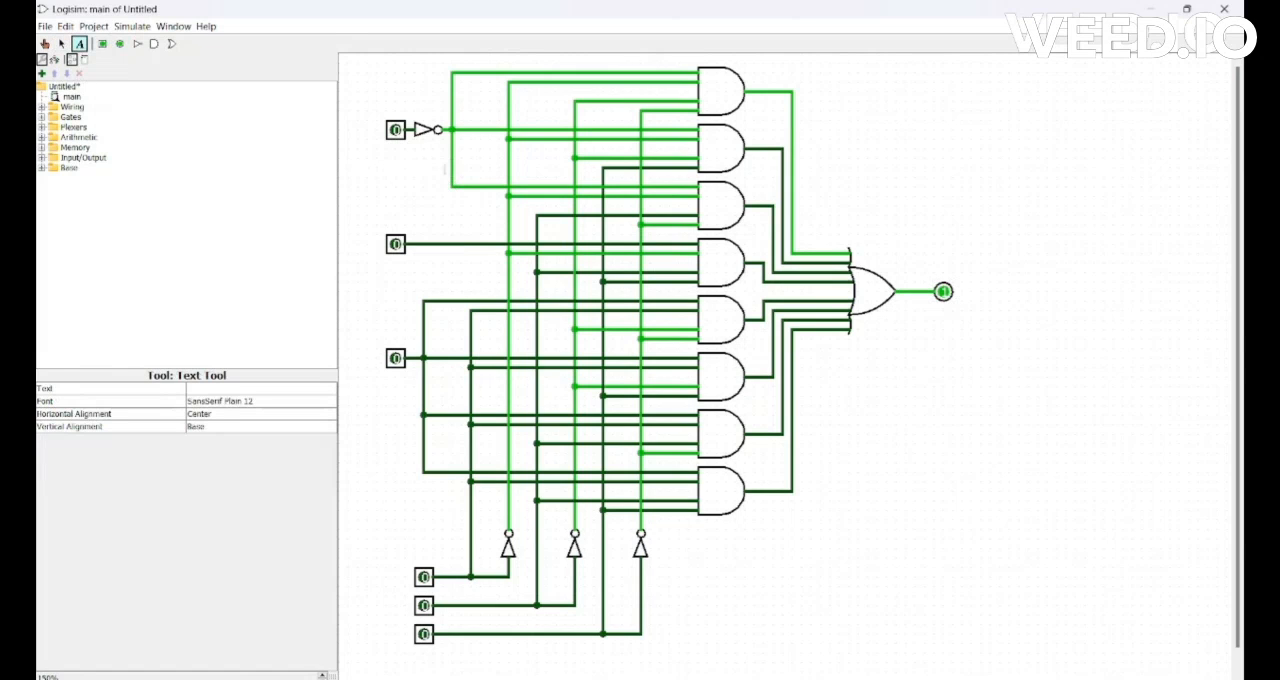
{"action": "left_click", "coordinate": [373, 130]}
{"action": "type", "text": "D"}
{"action": "left_click", "coordinate": [370, 242]}
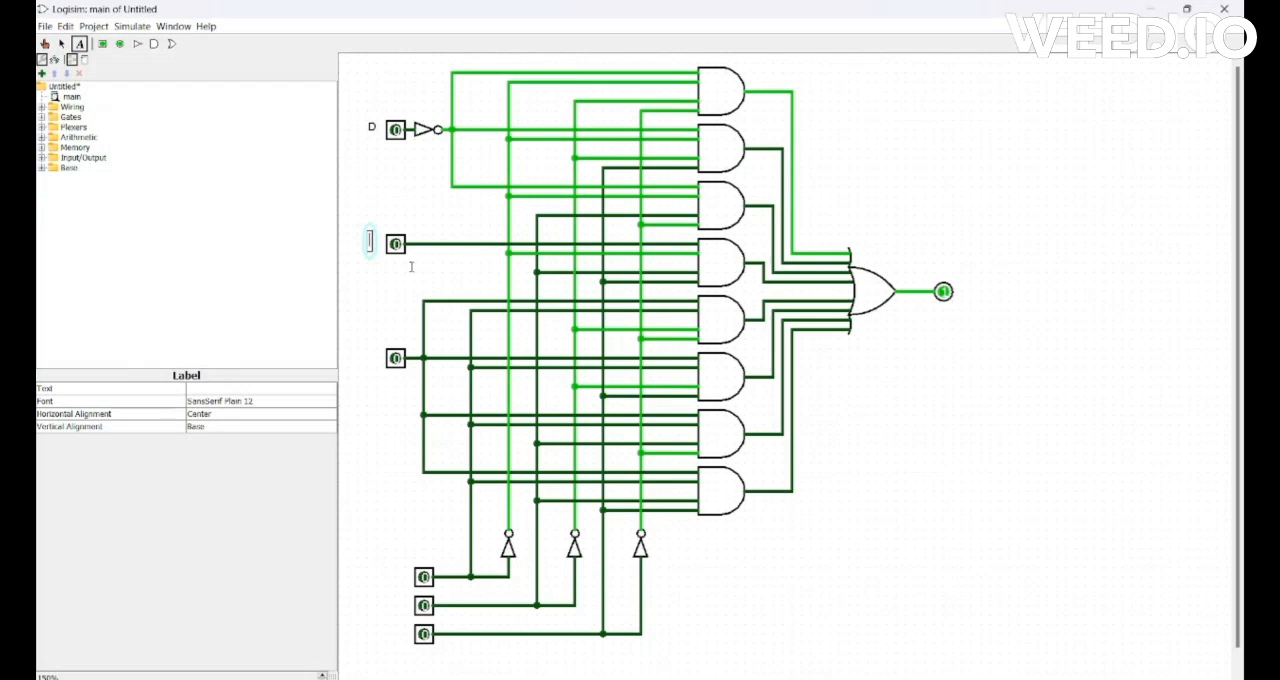
{"action": "left_click", "coordinate": [369, 352]}
{"action": "type", "text": "0"}
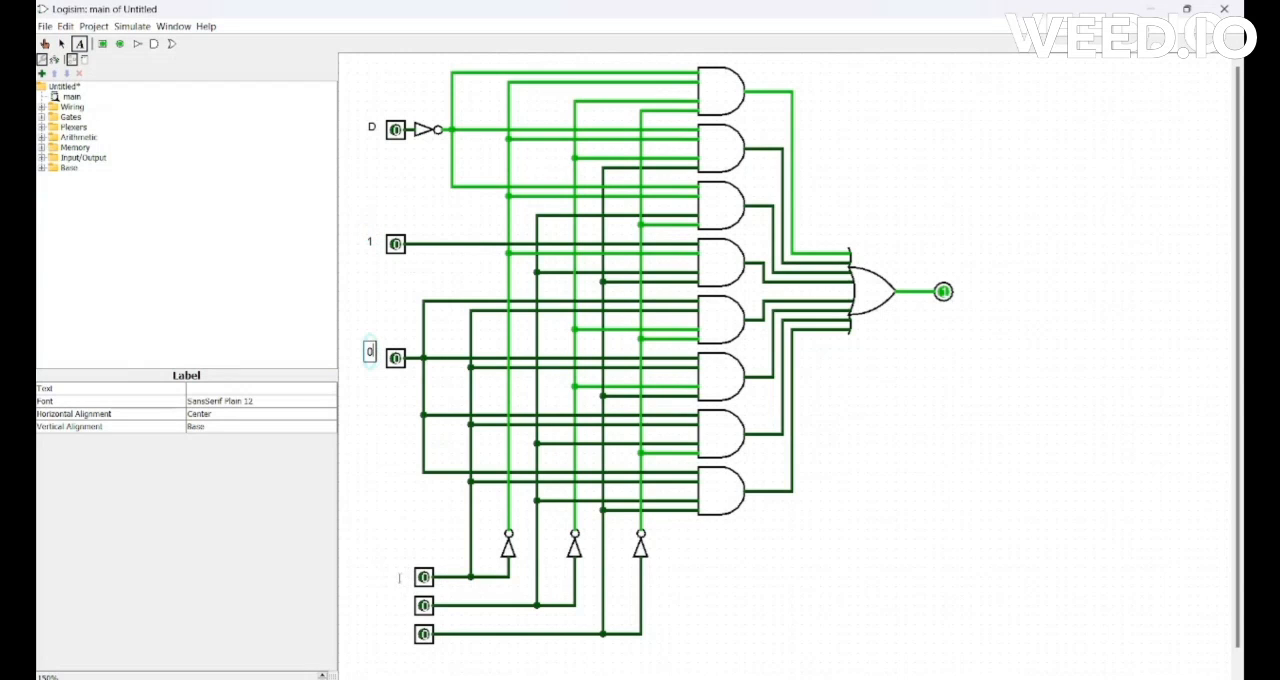
Label the three lower input pins A, B and C, and label the output pin F.
{"action": "left_click", "coordinate": [396, 573]}
{"action": "type", "text": "A"}
{"action": "left_click", "coordinate": [399, 603]}
{"action": "type", "text": "B"}
{"action": "left_click", "coordinate": [400, 631]}
{"action": "type", "text": "C"}
{"action": "left_click", "coordinate": [966, 288]}
{"action": "type", "text": "F"}
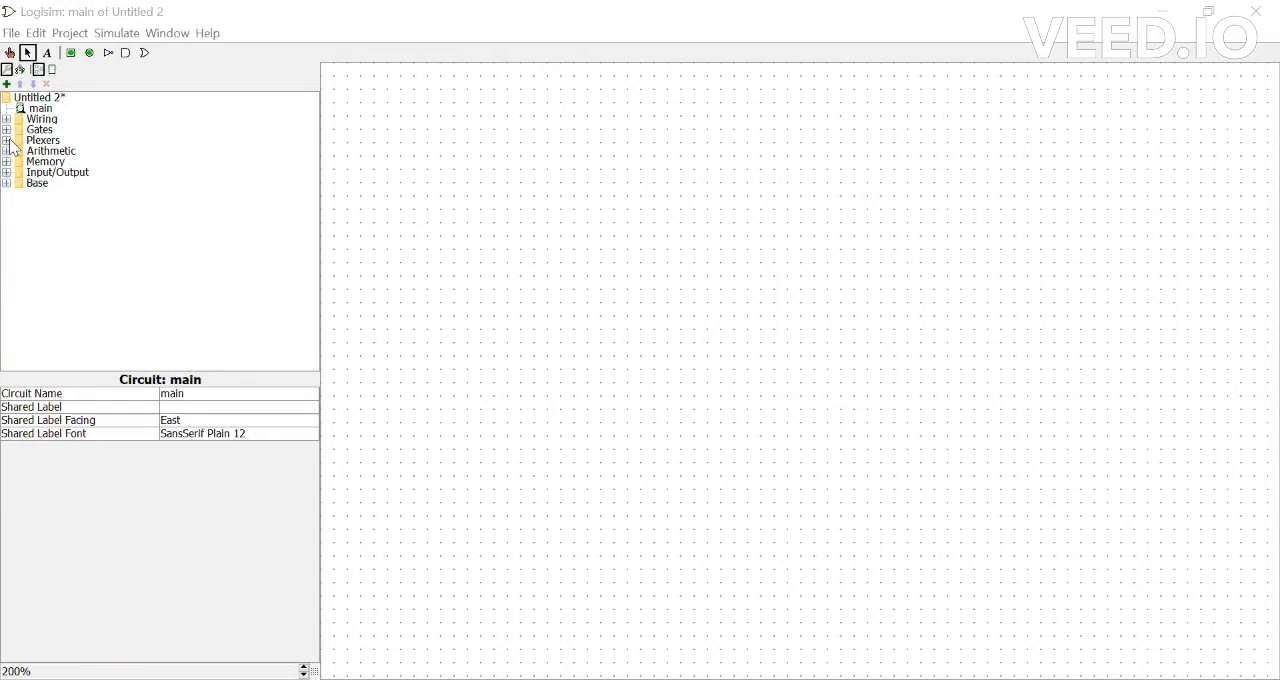
Place a Multiplexer near the middle of the new circuit's canvas and set its select bits to 3.
{"action": "left_click", "coordinate": [7, 141]}
{"action": "left_click", "coordinate": [62, 151]}
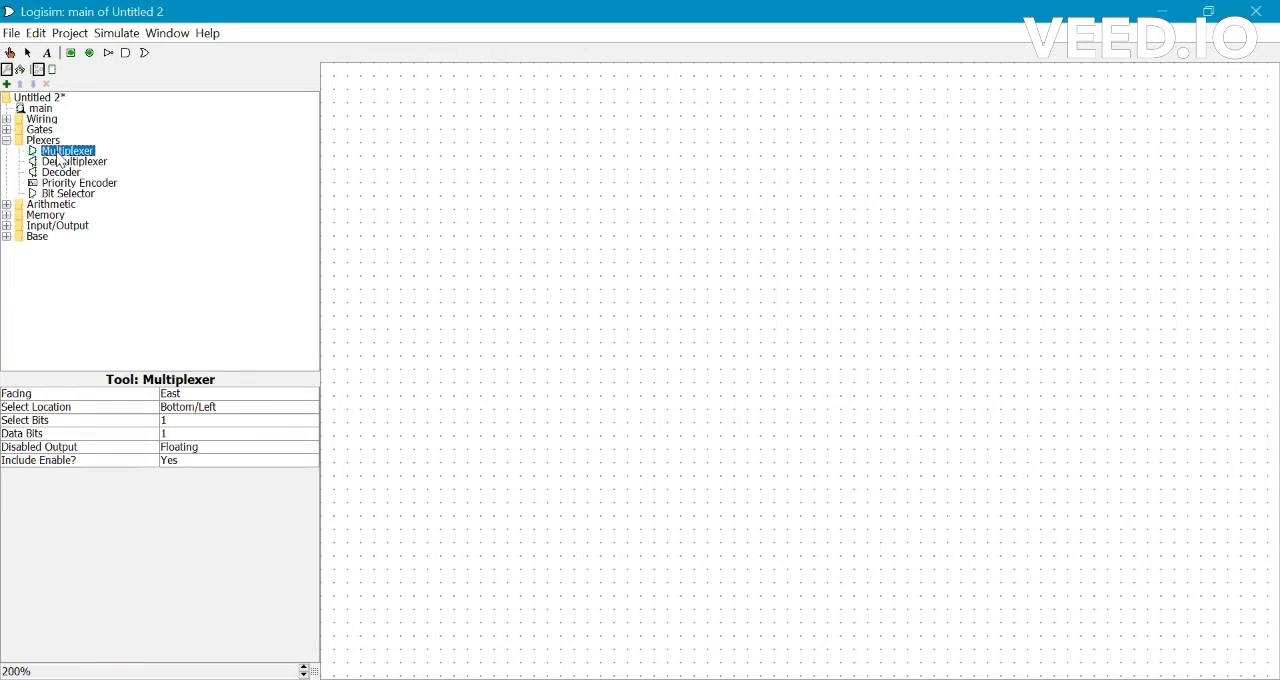
{"action": "left_click", "coordinate": [803, 303]}
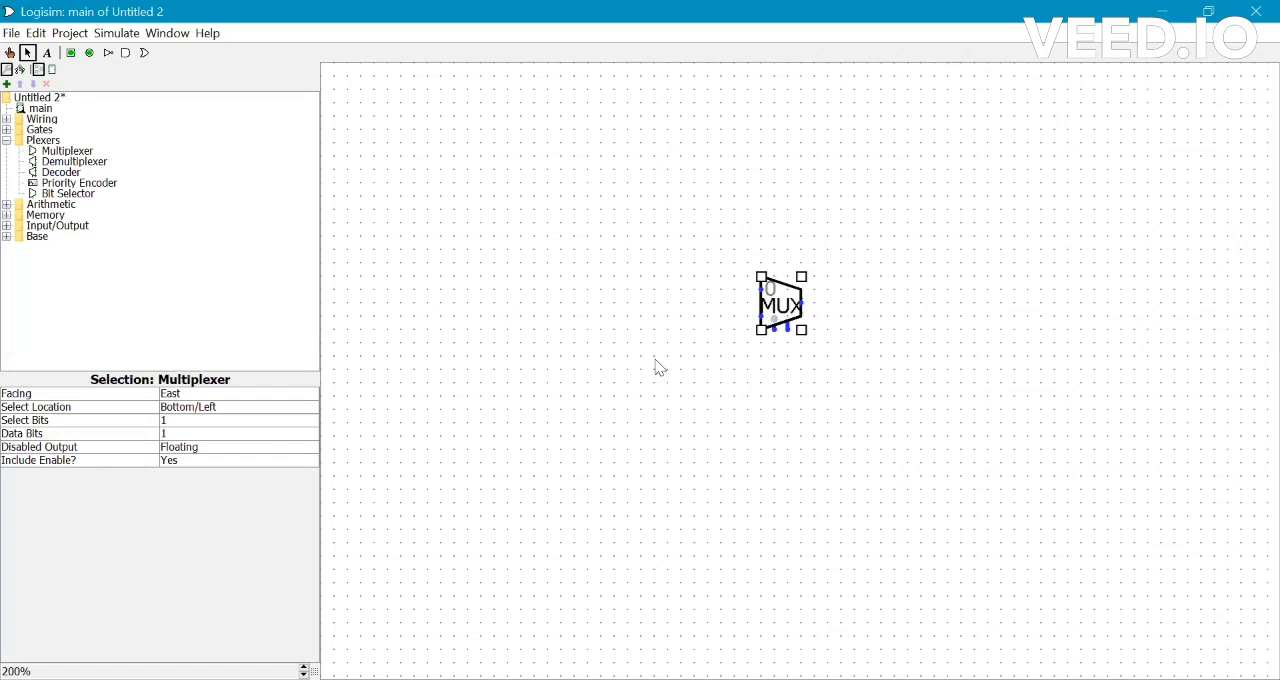
{"action": "left_click", "coordinate": [184, 422]}
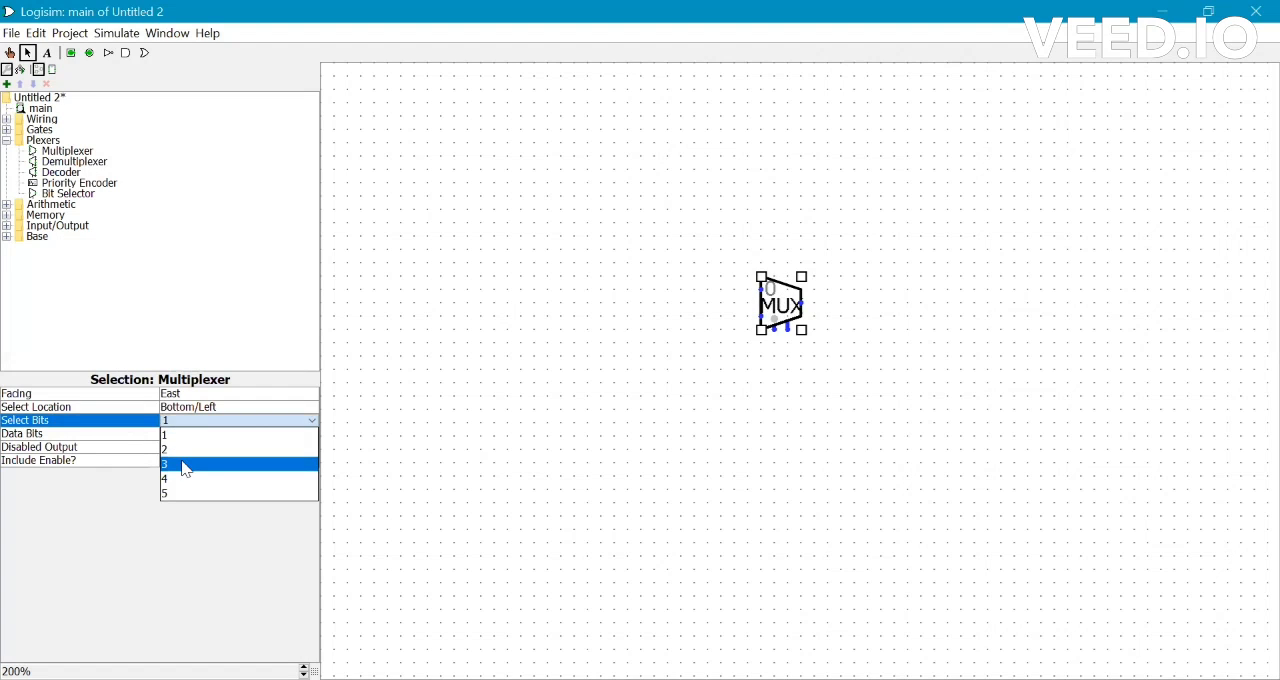
{"action": "left_click", "coordinate": [186, 467]}
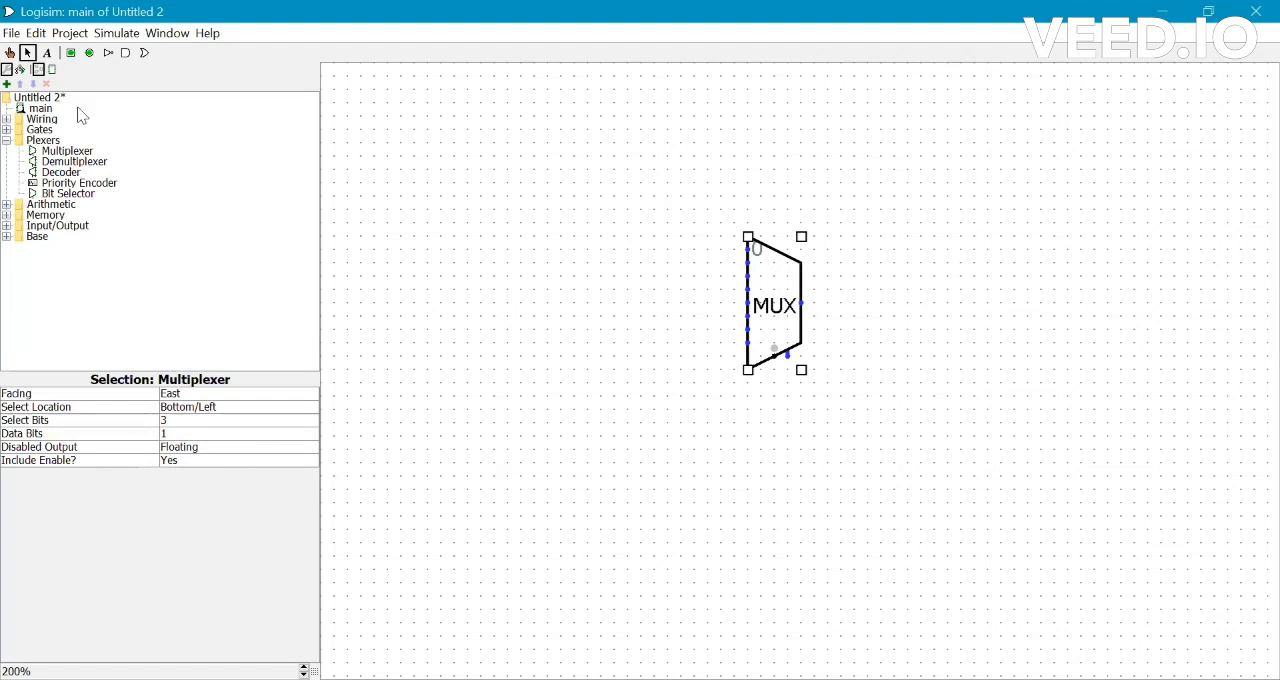
Place eight input pins in an evenly spaced column to the left of the multiplexer.
{"action": "left_click", "coordinate": [70, 53]}
{"action": "left_click", "coordinate": [550, 156]}
{"action": "left_click", "coordinate": [70, 53]}
{"action": "left_click", "coordinate": [555, 197]}
{"action": "left_click", "coordinate": [70, 53]}
{"action": "left_click", "coordinate": [555, 237]}
{"action": "left_click", "coordinate": [70, 53]}
{"action": "left_click", "coordinate": [555, 277]}
{"action": "left_click", "coordinate": [70, 53]}
{"action": "left_click", "coordinate": [555, 317]}
{"action": "left_click", "coordinate": [70, 53]}
{"action": "left_click", "coordinate": [550, 357]}
{"action": "left_click", "coordinate": [70, 53]}
{"action": "left_click", "coordinate": [550, 397]}
{"action": "left_click", "coordinate": [70, 53]}
{"action": "left_click", "coordinate": [550, 437]}
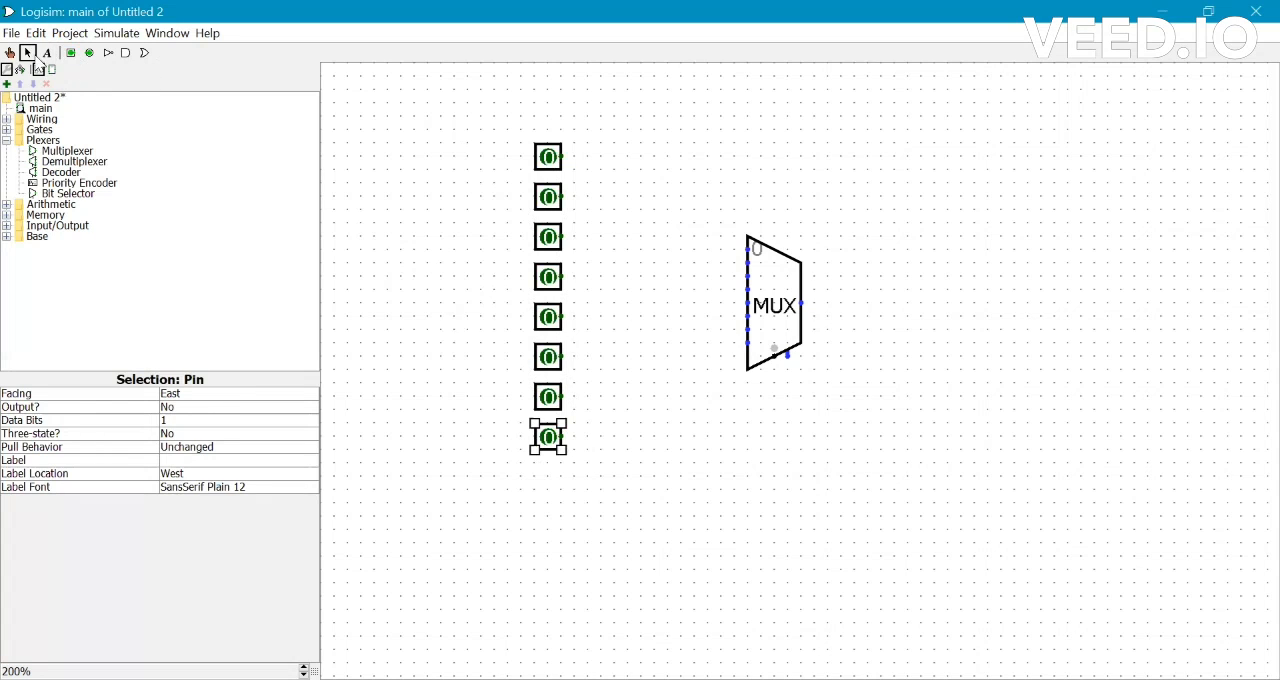
Move the upper four input pins up by one grid step.
{"action": "left_click_drag", "start_coordinate": [510, 115], "coordinate": [582, 300]}
{"action": "left_click_drag", "start_coordinate": [553, 245], "coordinate": [553, 231]}
{"action": "left_click", "coordinate": [514, 297]}
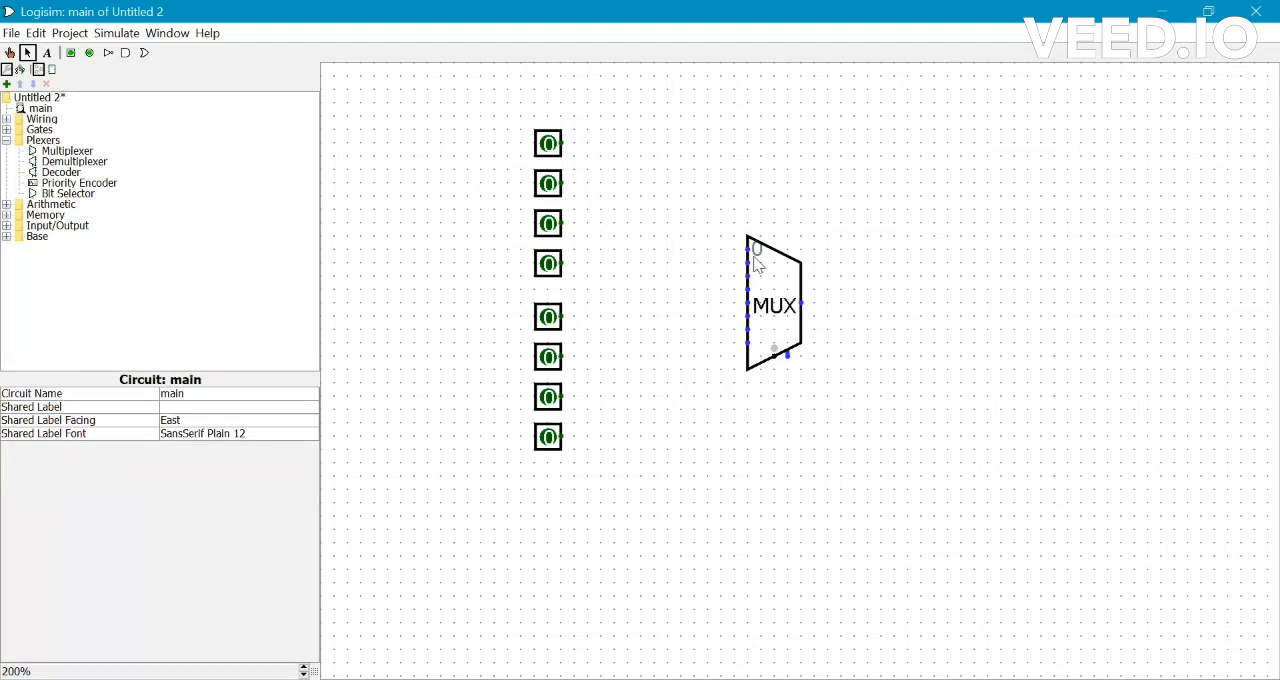
Wire the eight input pins in order to the eight data inputs of the multiplexer.
{"action": "left_click_drag", "start_coordinate": [751, 249], "coordinate": [563, 144]}
{"action": "left_click_drag", "start_coordinate": [748, 263], "coordinate": [613, 263]}
{"action": "left_click_drag", "start_coordinate": [613, 263], "coordinate": [563, 184]}
{"action": "left_click_drag", "start_coordinate": [748, 276], "coordinate": [563, 263]}
{"action": "left_click_drag", "start_coordinate": [748, 303], "coordinate": [588, 303]}
{"action": "left_click_drag", "start_coordinate": [588, 303], "coordinate": [563, 317]}
{"action": "left_click_drag", "start_coordinate": [748, 316], "coordinate": [601, 316]}
{"action": "left_click_drag", "start_coordinate": [601, 316], "coordinate": [573, 357]}
{"action": "left_click_drag", "start_coordinate": [748, 329], "coordinate": [563, 437]}
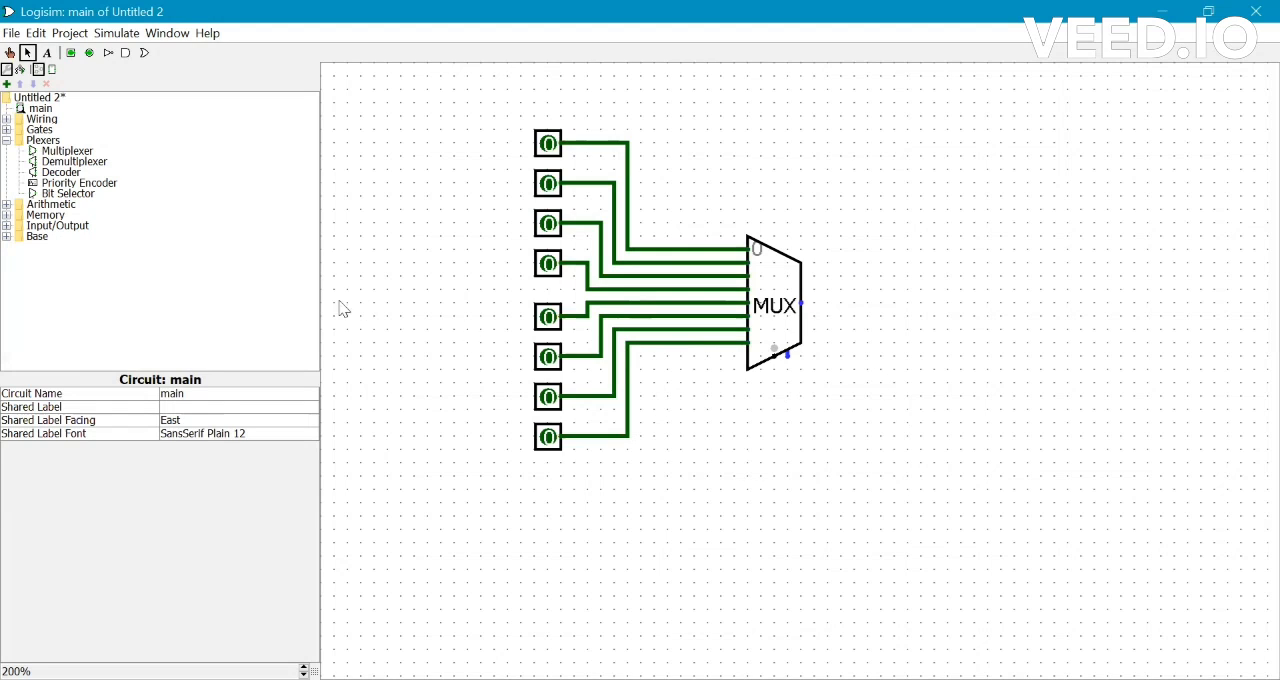
Place an LED to the right of the multiplexer and wire it to the multiplexer's output.
{"action": "left_click", "coordinate": [7, 228]}
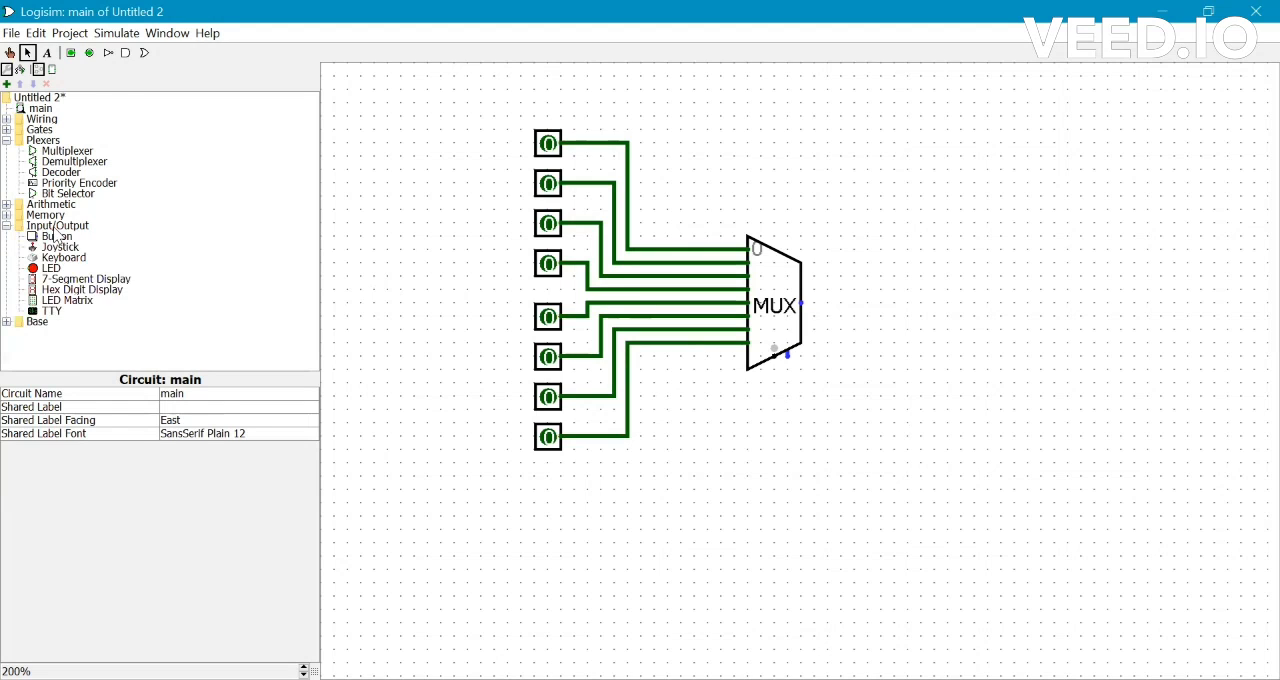
{"action": "left_click", "coordinate": [47, 269]}
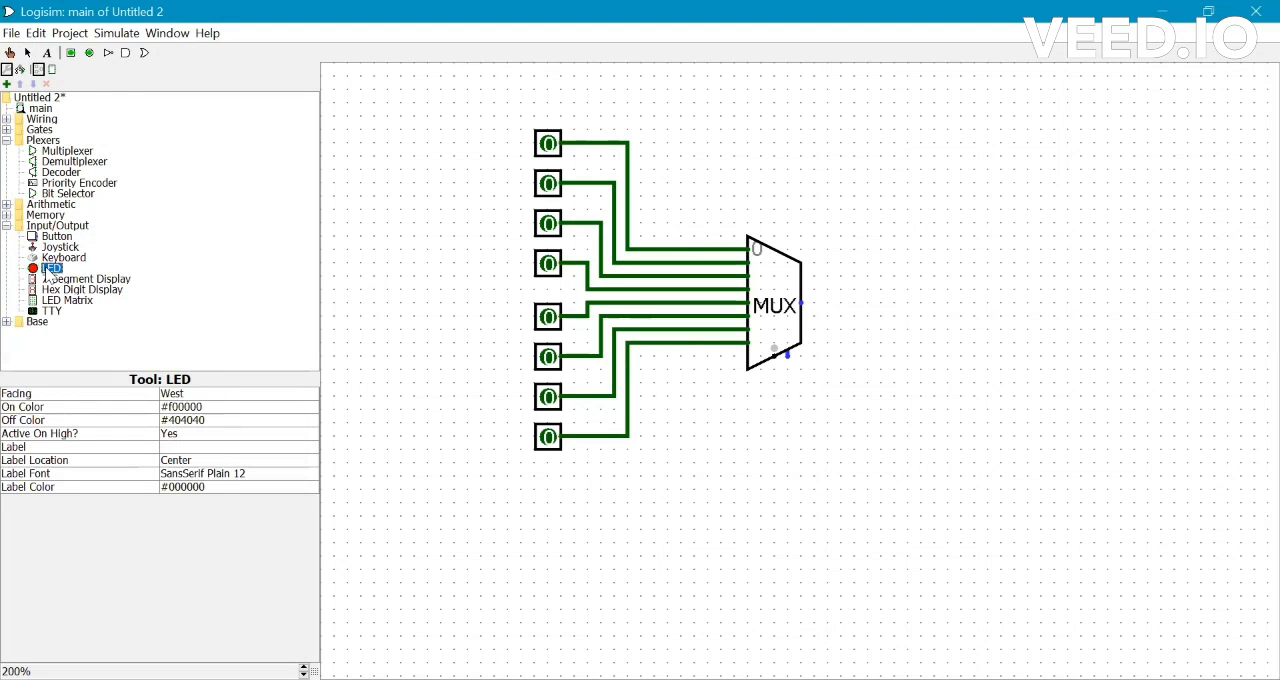
{"action": "left_click", "coordinate": [922, 304]}
{"action": "left_click_drag", "start_coordinate": [935, 303], "coordinate": [806, 312]}
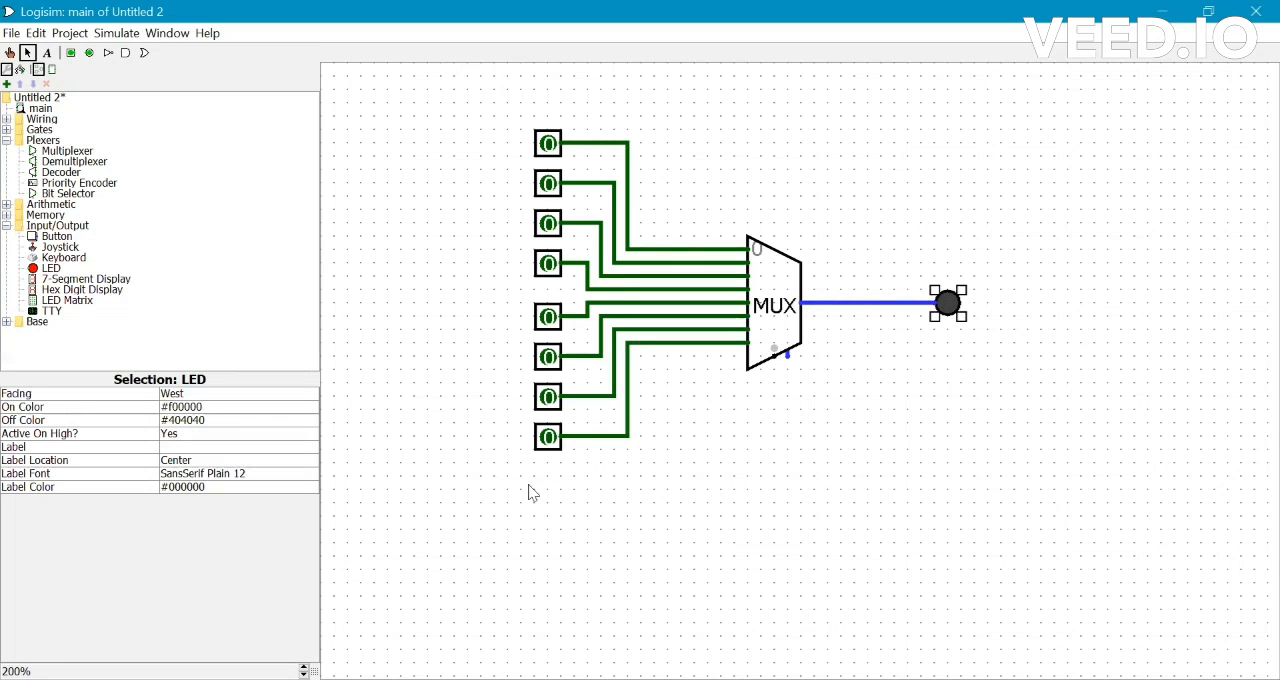
Add an input pin below the multiplexer, wire it to the select input and set its data bits to 3.
{"action": "left_click", "coordinate": [71, 54]}
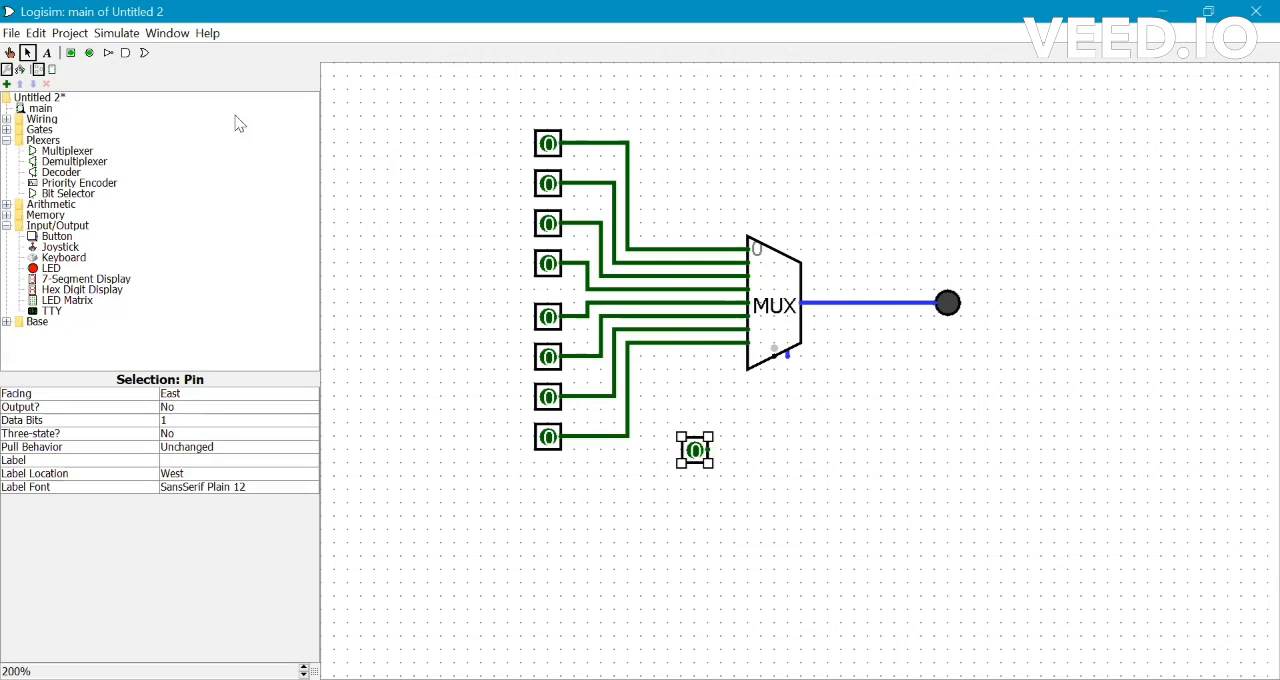
{"action": "left_click_drag", "start_coordinate": [773, 363], "coordinate": [708, 451]}
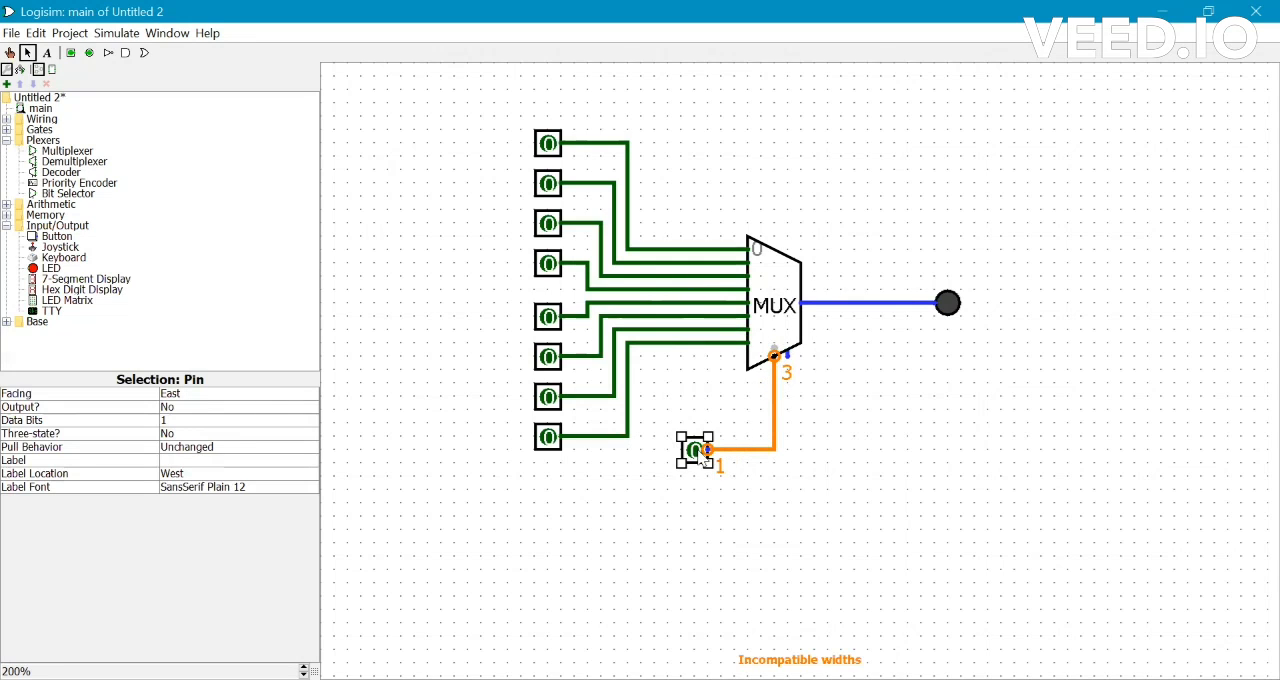
{"action": "left_click", "coordinate": [172, 425]}
{"action": "left_click", "coordinate": [171, 461]}
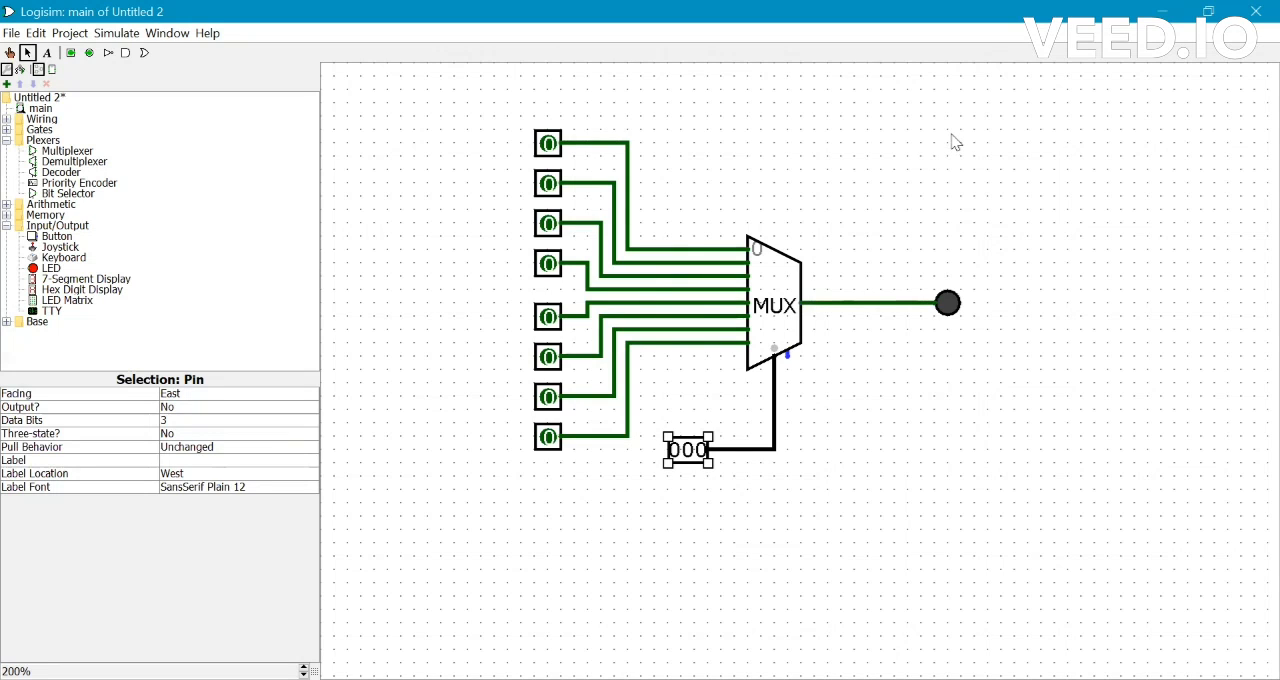
Set the first, third, fifth, seventh and eighth data input pins, counted from the top, to 1.
{"action": "left_click", "coordinate": [551, 148]}
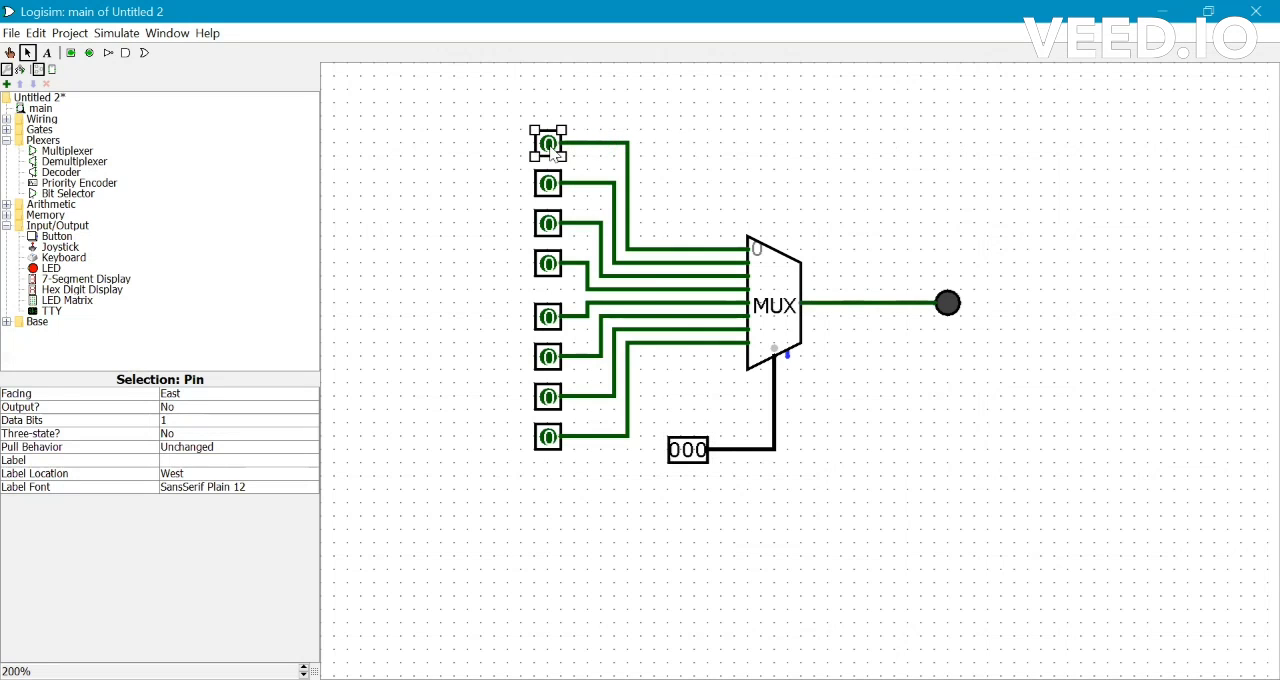
{"action": "key", "text": "ctrl+1"}
{"action": "left_click", "coordinate": [548, 143]}
{"action": "left_click", "coordinate": [548, 223]}
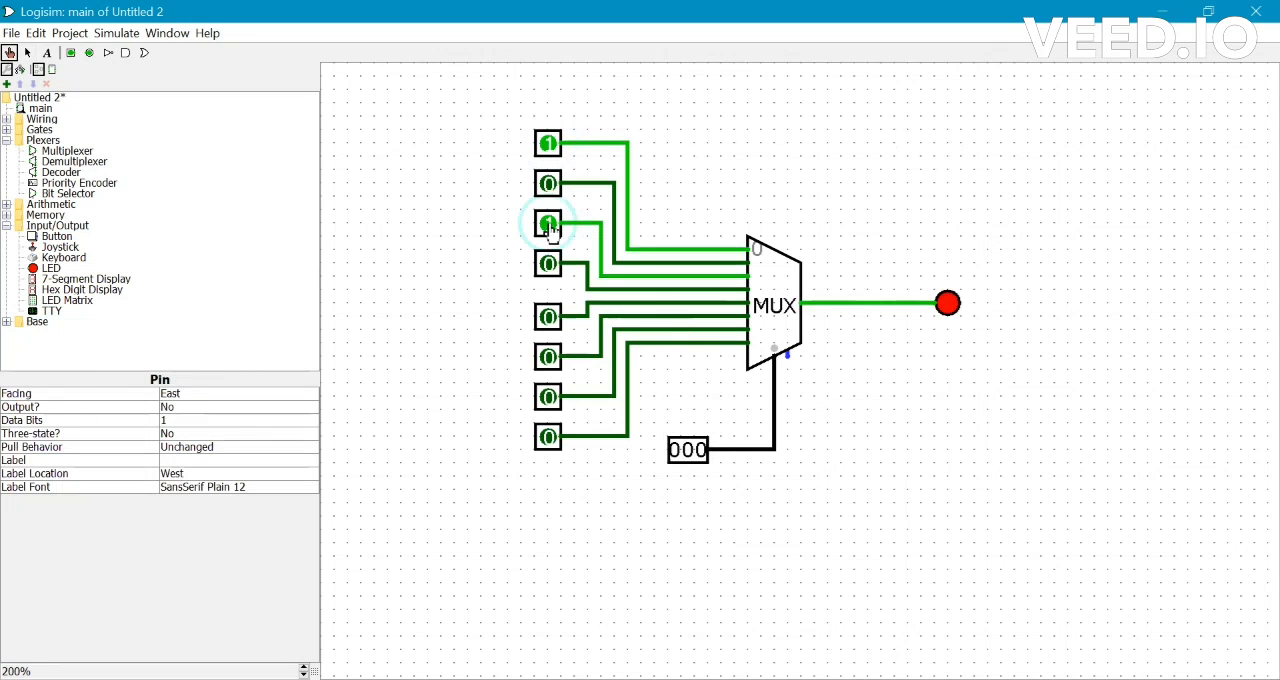
{"action": "left_click", "coordinate": [548, 317]}
{"action": "left_click", "coordinate": [548, 397]}
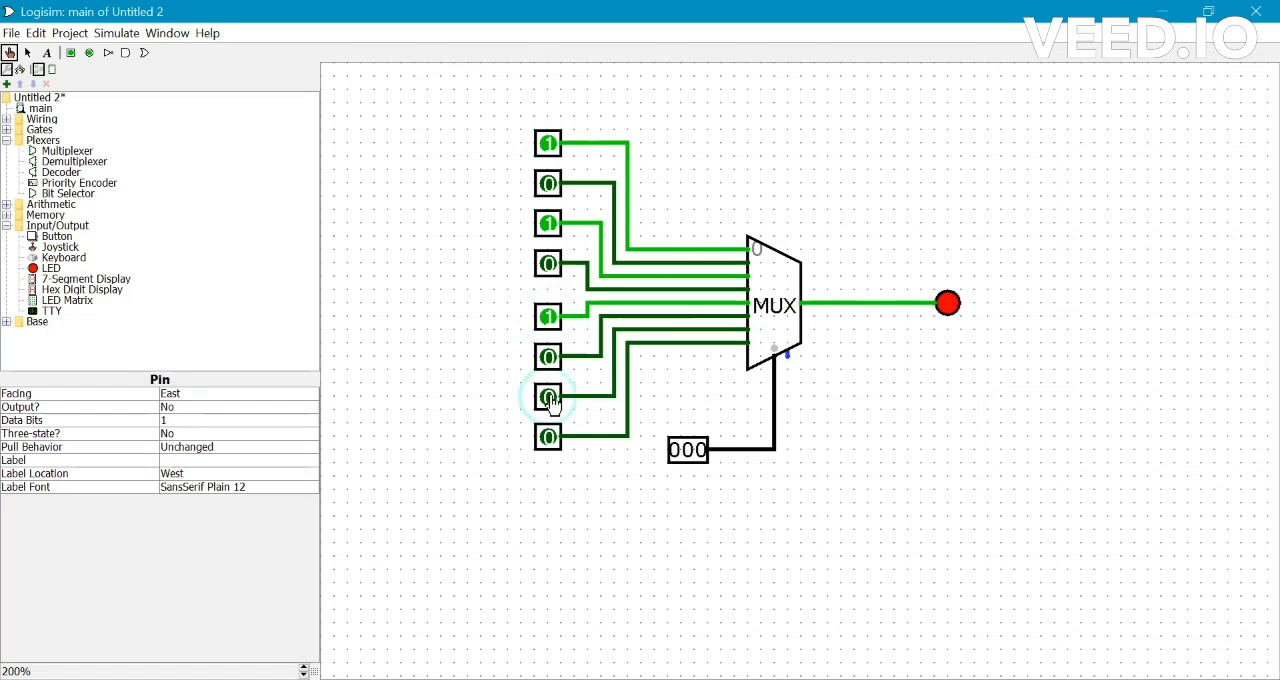
{"action": "left_click", "coordinate": [548, 437]}
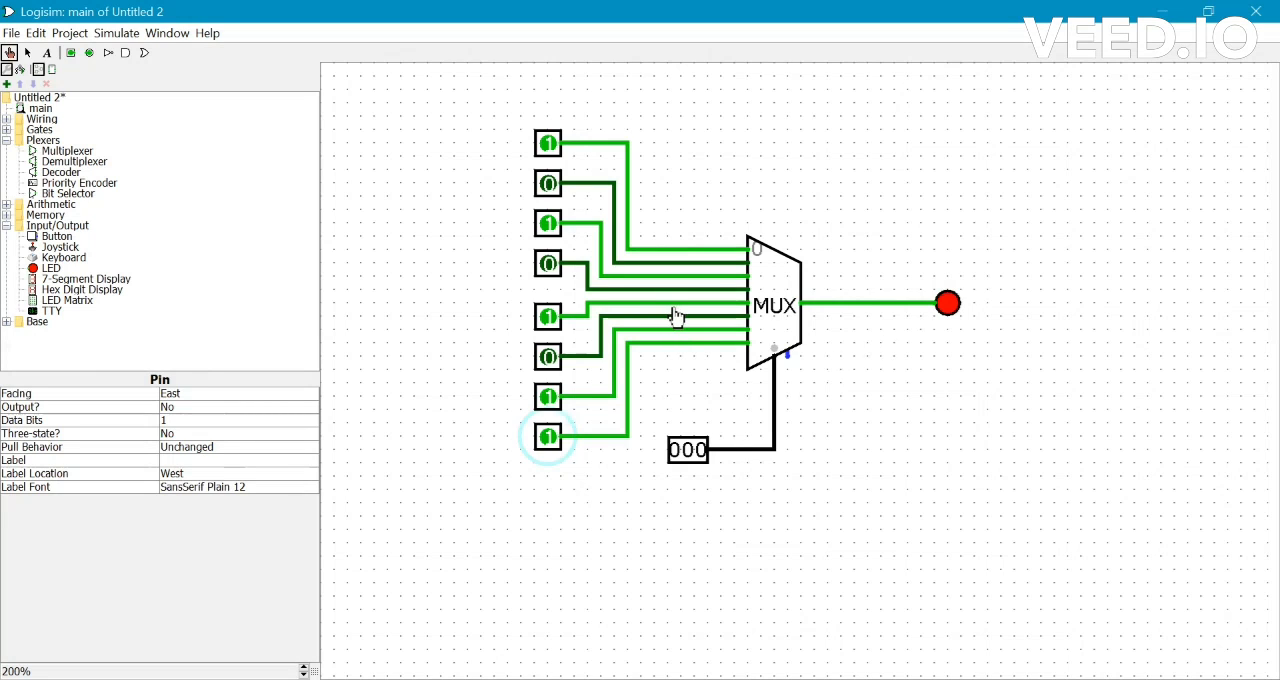
Test the multiplexer by stepping the 3-bit select pin in binary order from 001 through 111.
{"action": "left_click", "coordinate": [704, 456]}
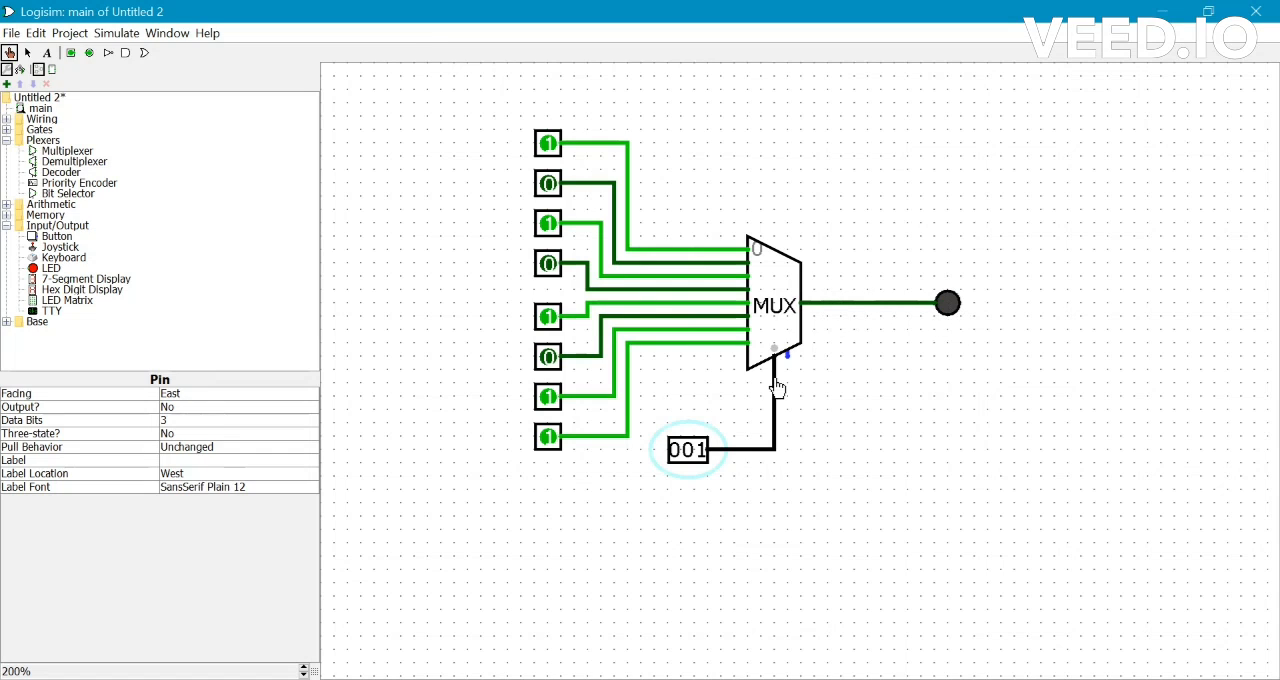
{"action": "left_click", "coordinate": [688, 451]}
{"action": "left_click", "coordinate": [701, 451]}
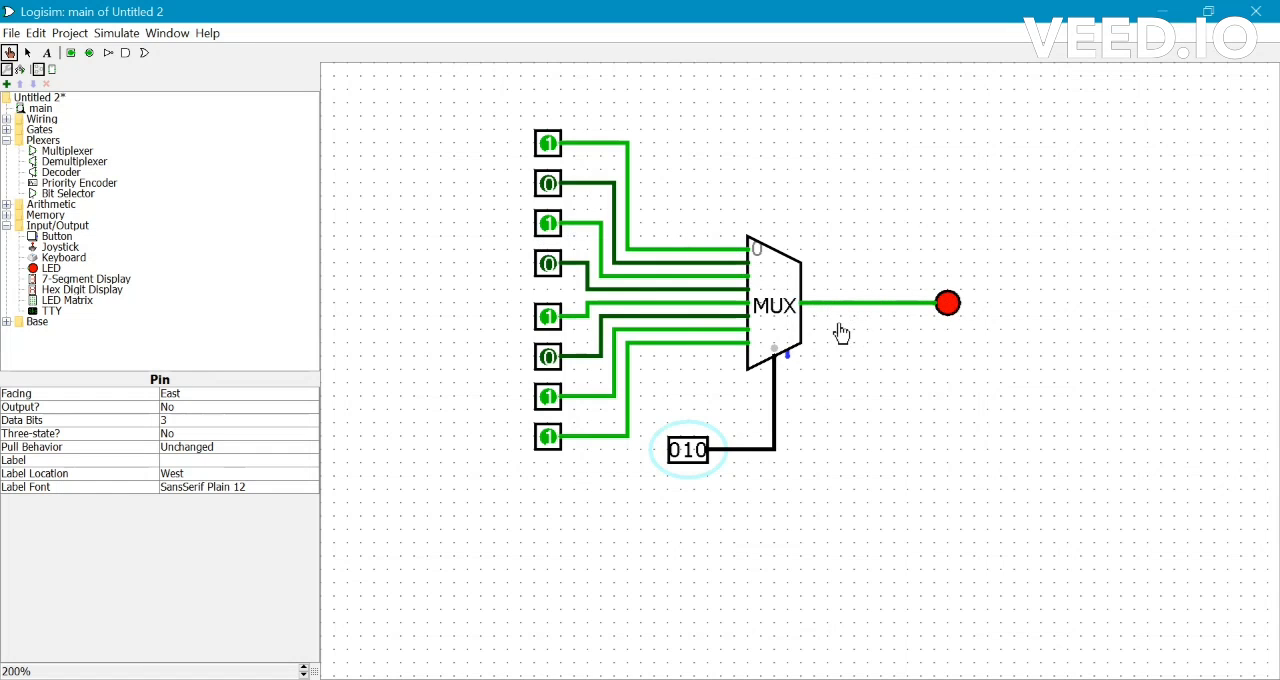
{"action": "left_click", "coordinate": [701, 452]}
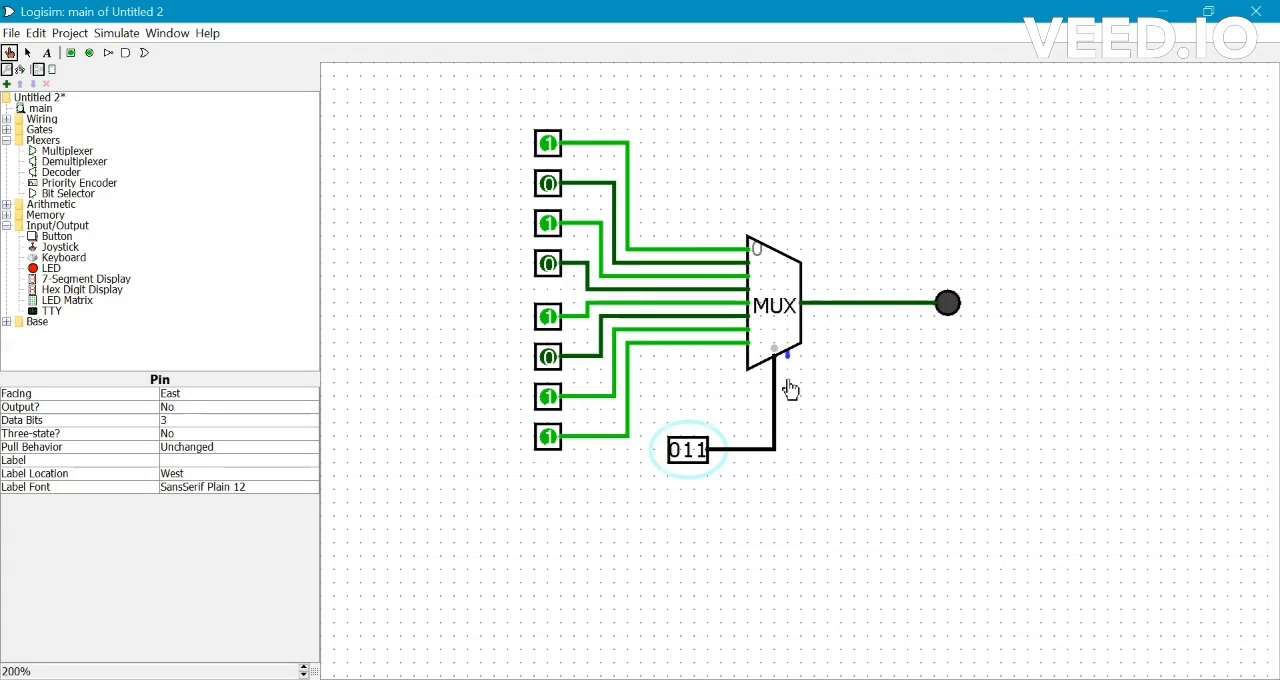
{"action": "left_click", "coordinate": [674, 451]}
{"action": "left_click", "coordinate": [688, 451]}
{"action": "left_click", "coordinate": [701, 451]}
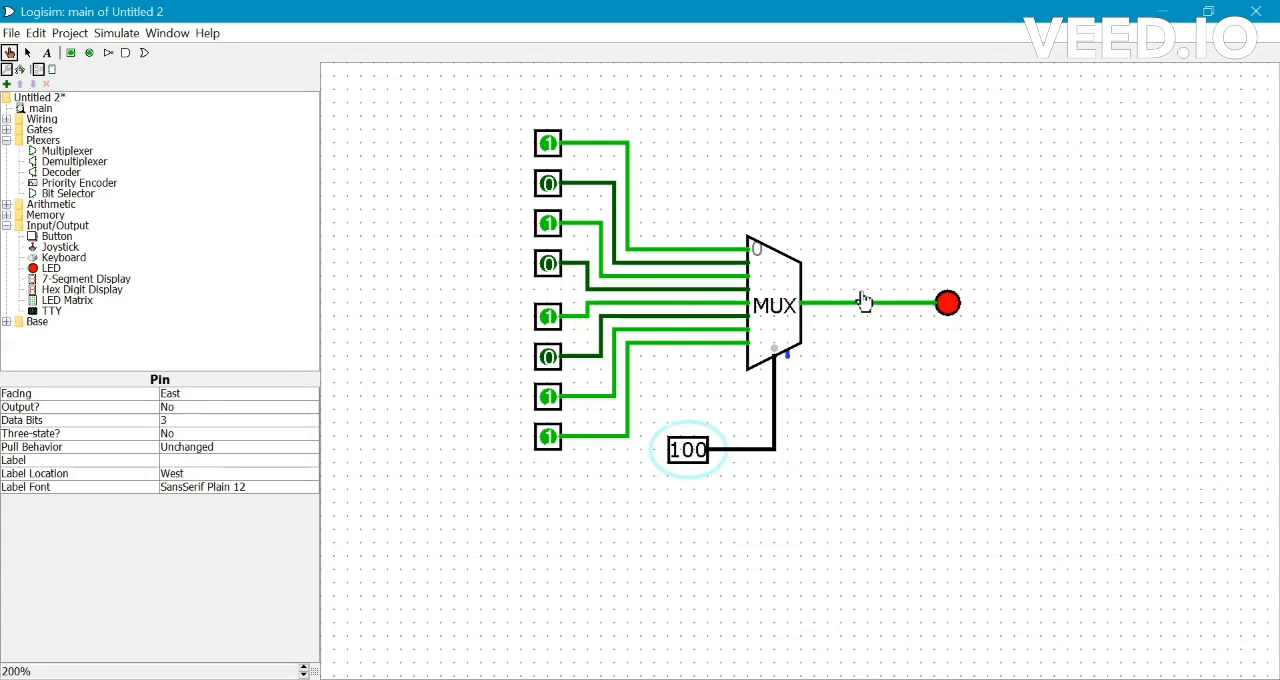
{"action": "left_click", "coordinate": [702, 452]}
{"action": "left_click", "coordinate": [701, 451]}
{"action": "left_click", "coordinate": [688, 452]}
{"action": "left_click", "coordinate": [699, 452]}
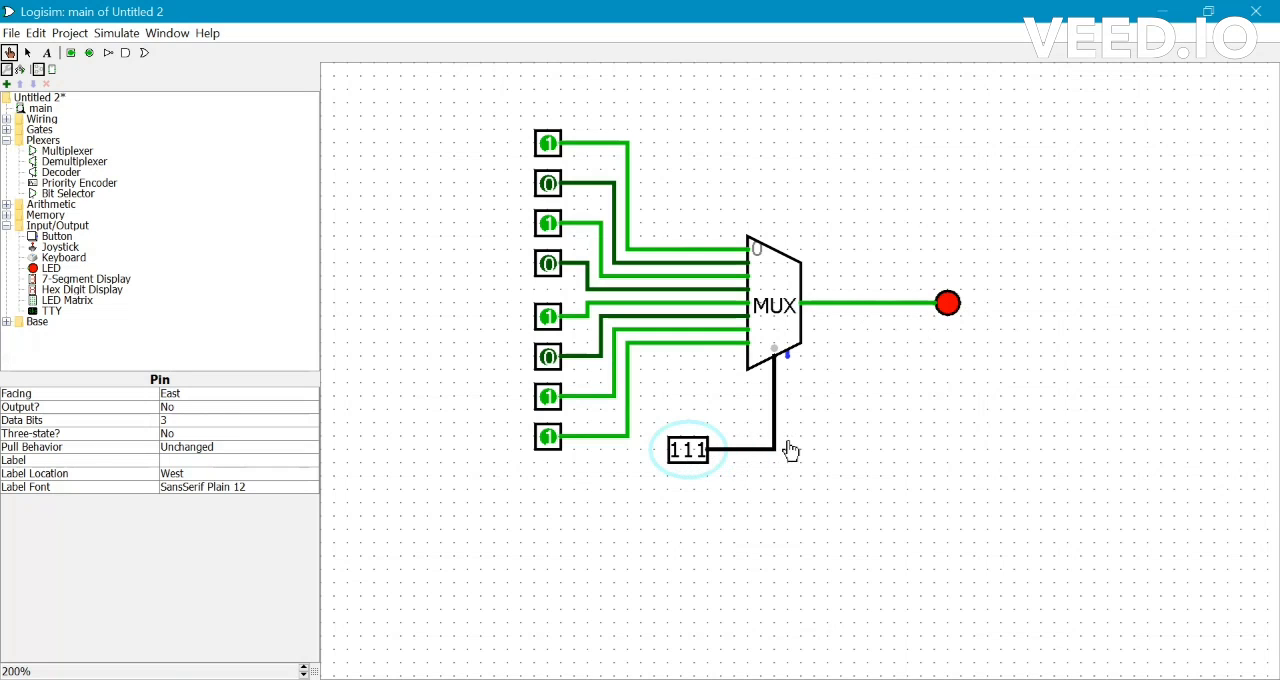